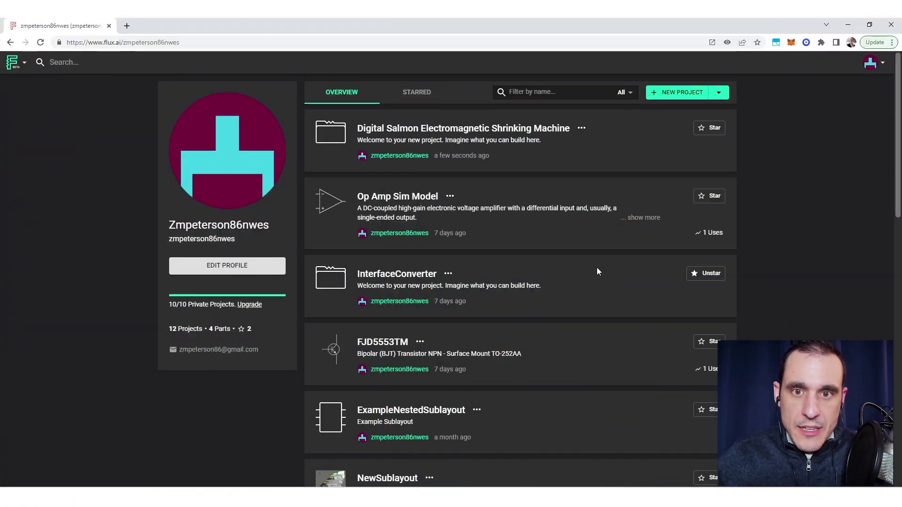
Step: Look over the profile's project list and the templates available for creating a new project
scroll(578, 273, down, 1)
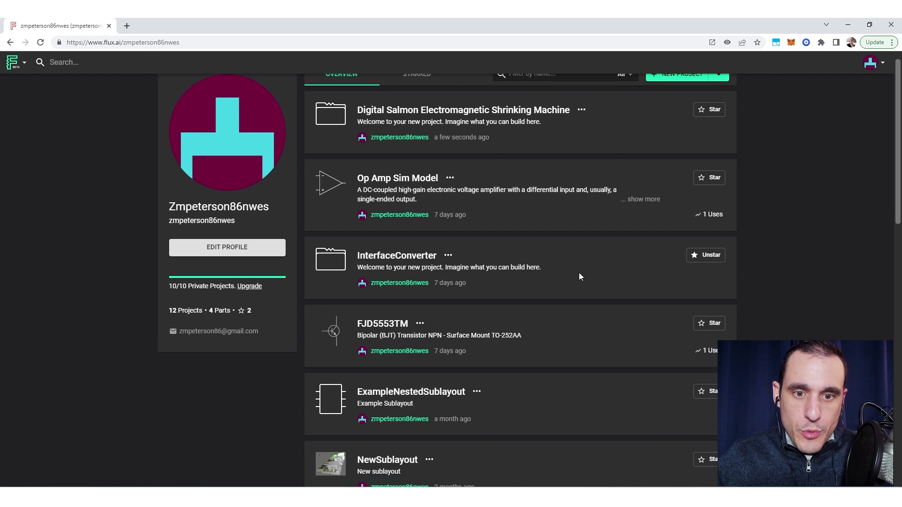
scroll(579, 272, up, 1)
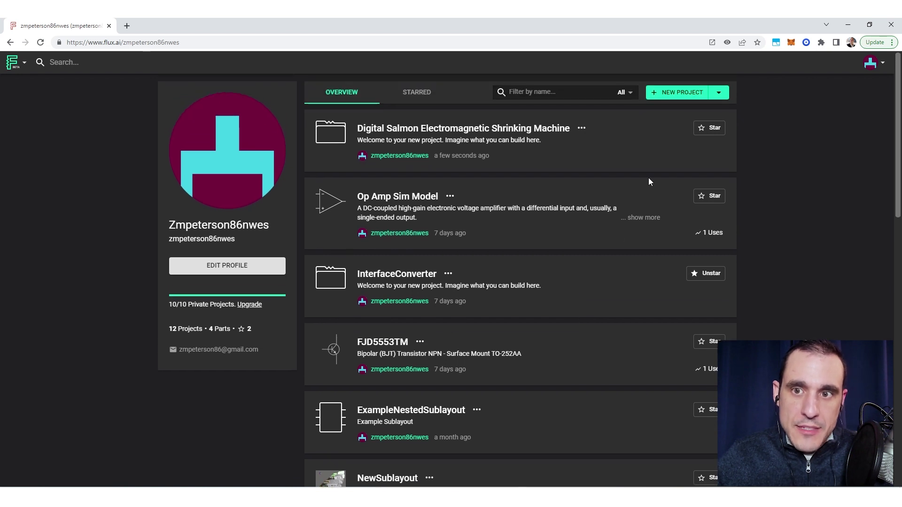
click(721, 93)
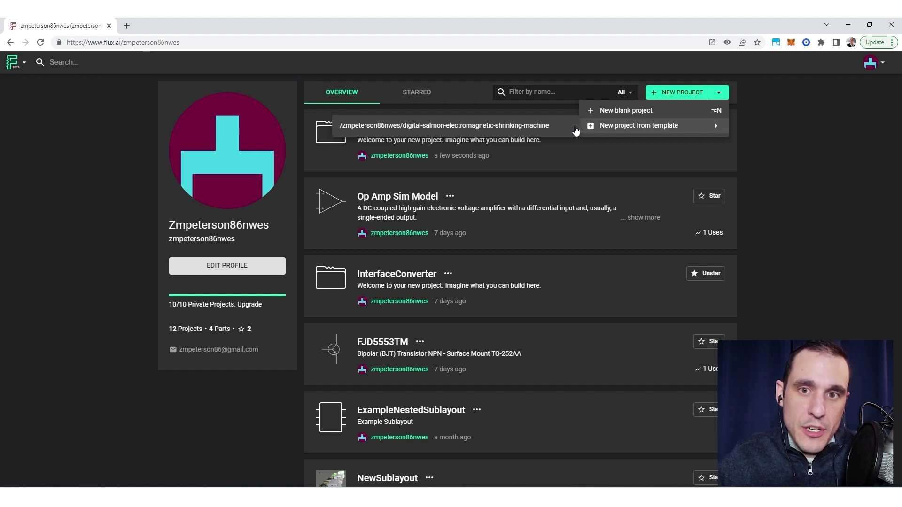
click(811, 188)
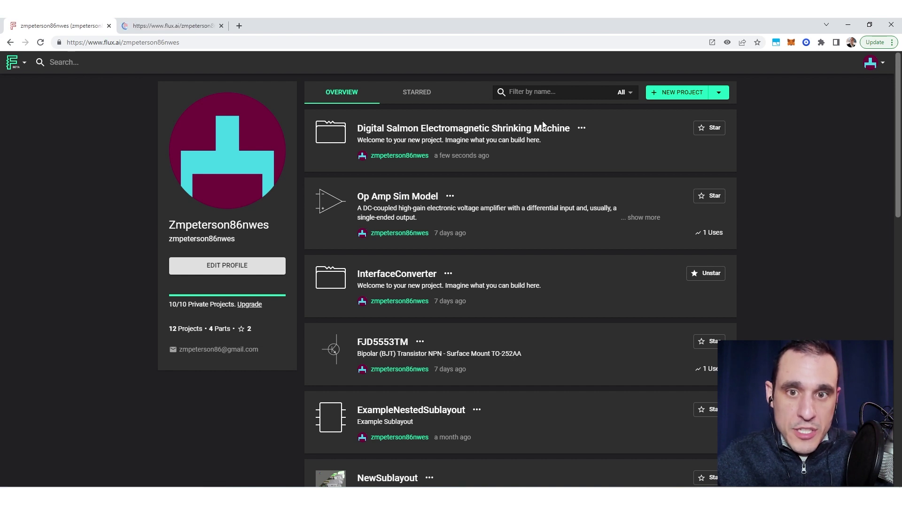
Step: From the opened Digital Salmon Electromagnetic Shrinking Machine project, create a new project based on the digital-salmon-electromagnetic-shrinking-machine template
click(177, 24)
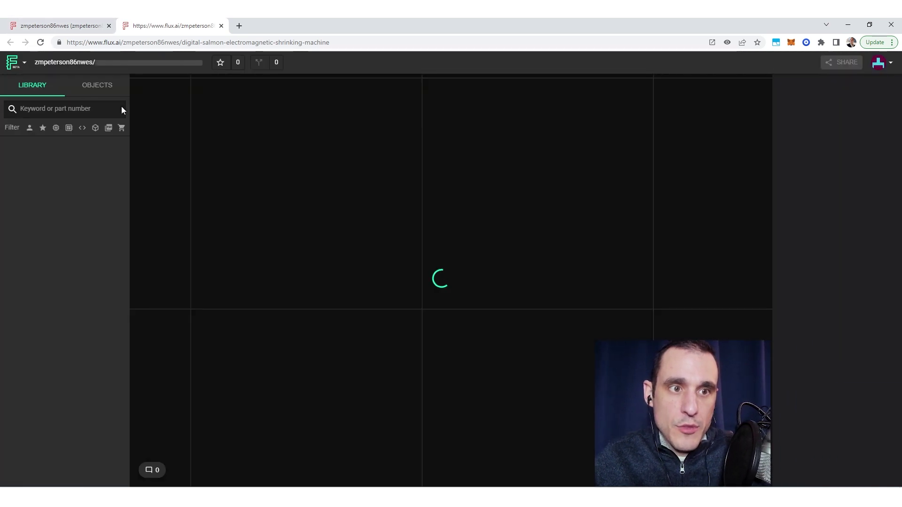
click(18, 67)
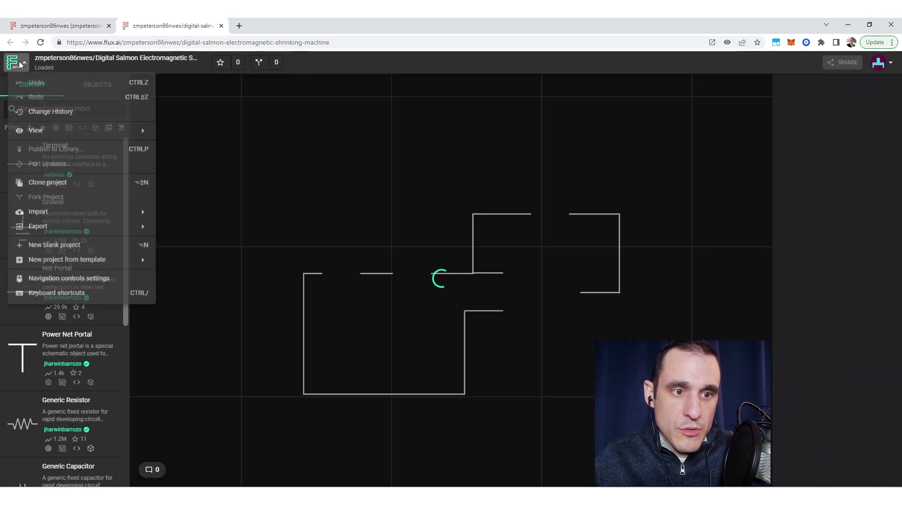
mouse_move(122, 287)
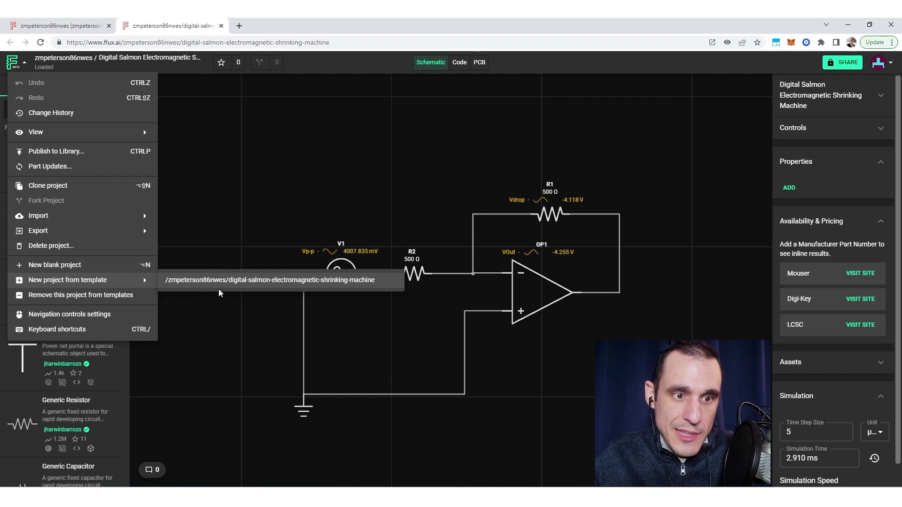
click(196, 281)
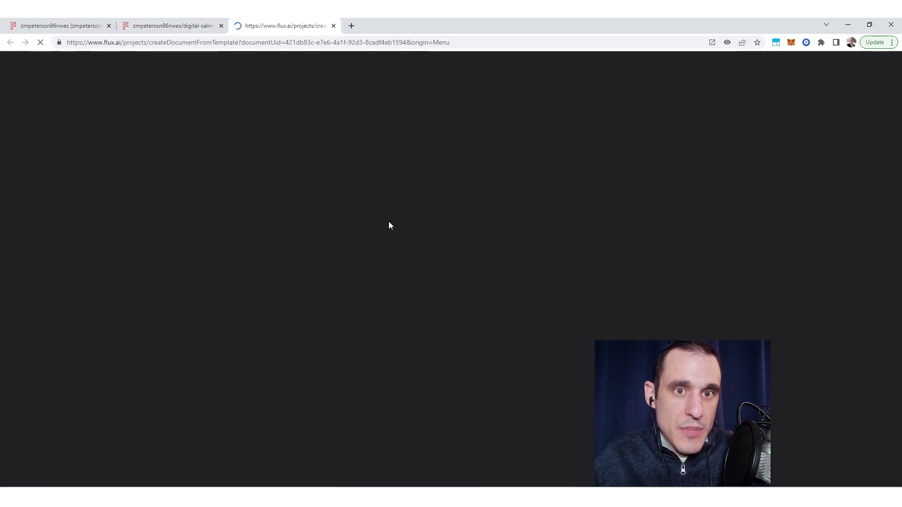
Step: Review the template commands of the original Digital Salmon Electromagnetic Shrinking Machine project and return to the profile's project list
click(153, 29)
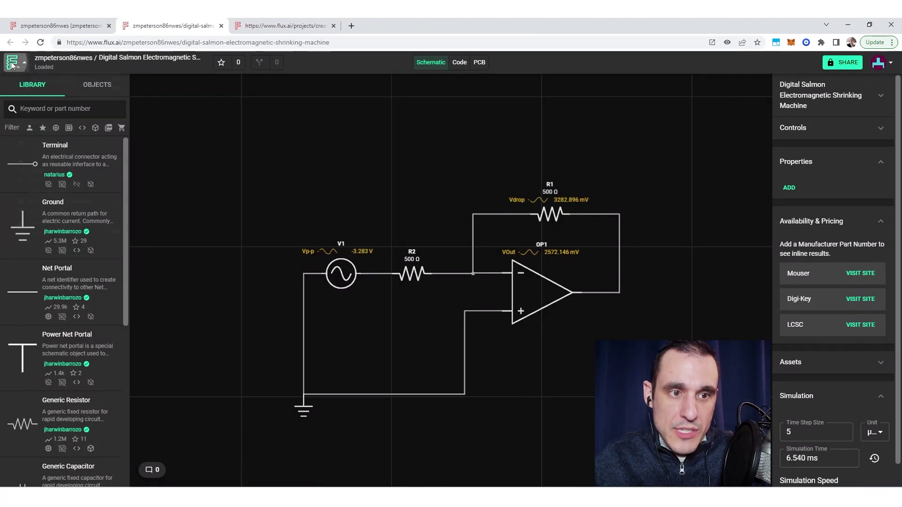
click(10, 64)
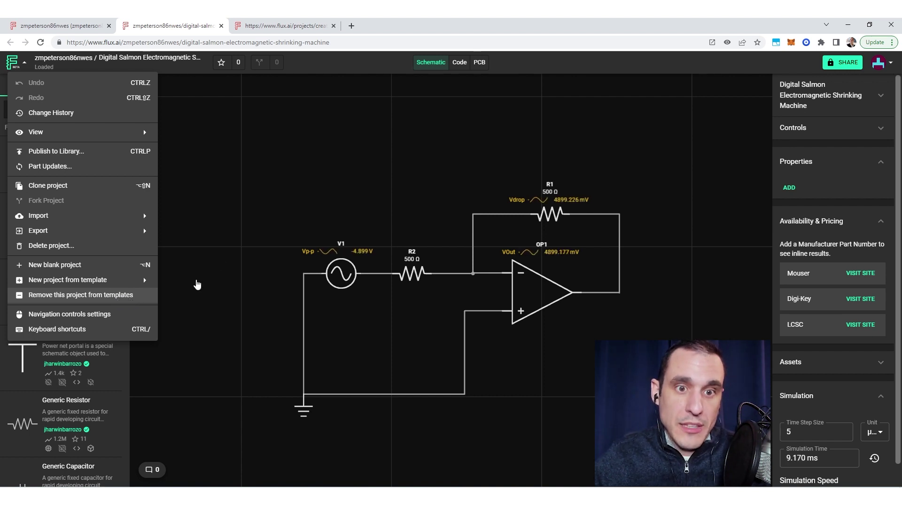
click(61, 22)
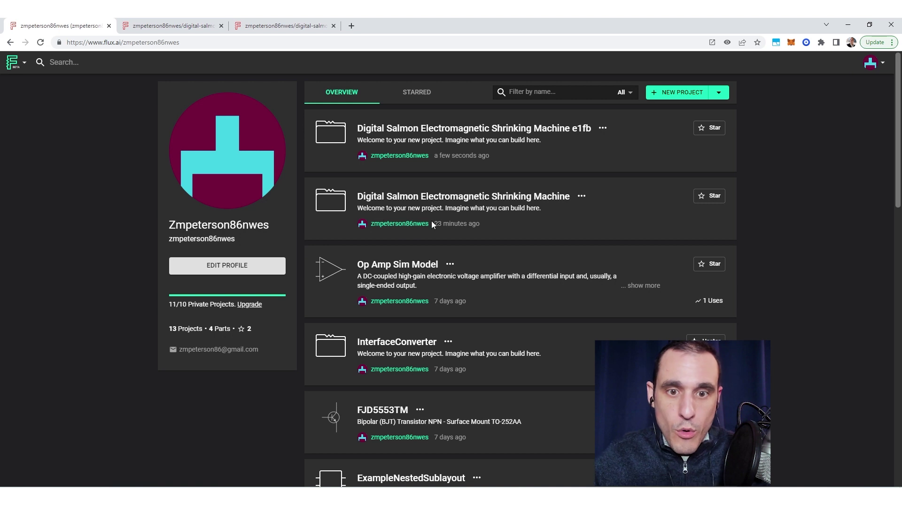
Step: Open the Op Amp Sim Model project in a separate browser tab and bring up its project commands
middle_click(420, 268)
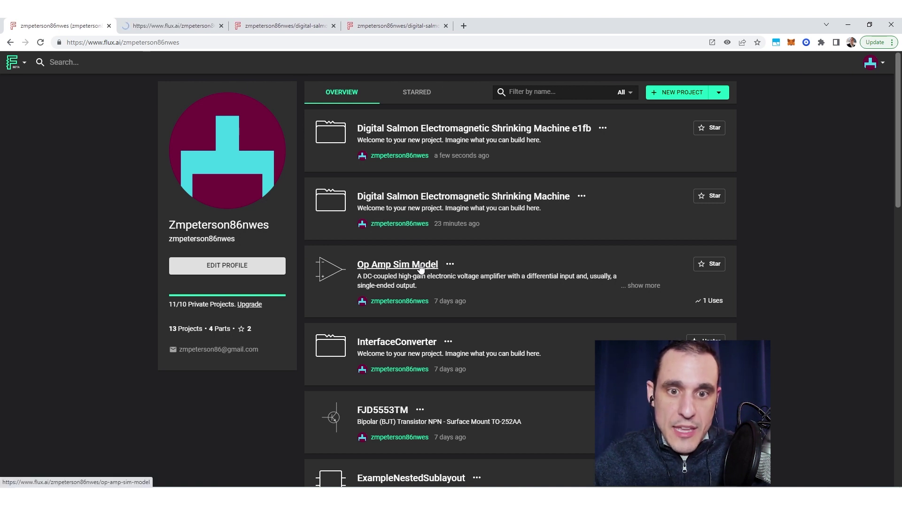
click(171, 23)
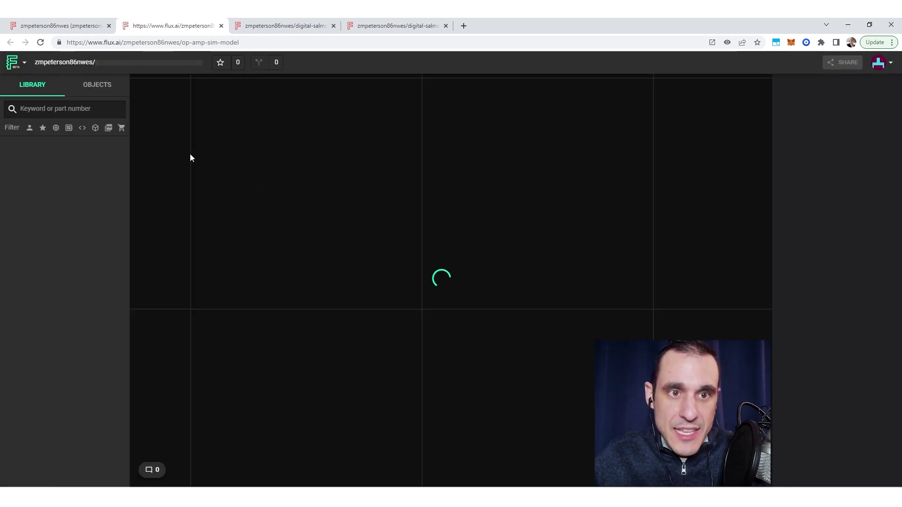
click(18, 66)
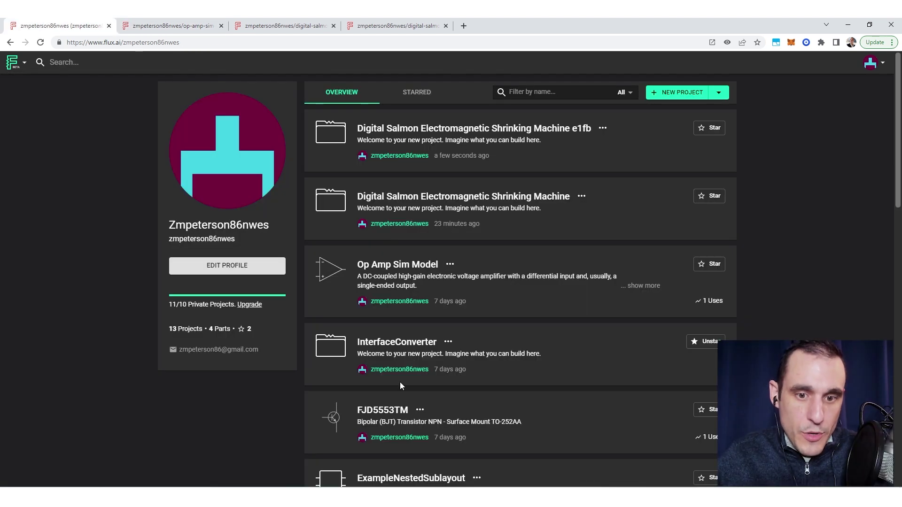
Step: Browse the profile's project list and examine the Op Amp Sim Model project's code and schematic views
scroll(400, 386, down, 2)
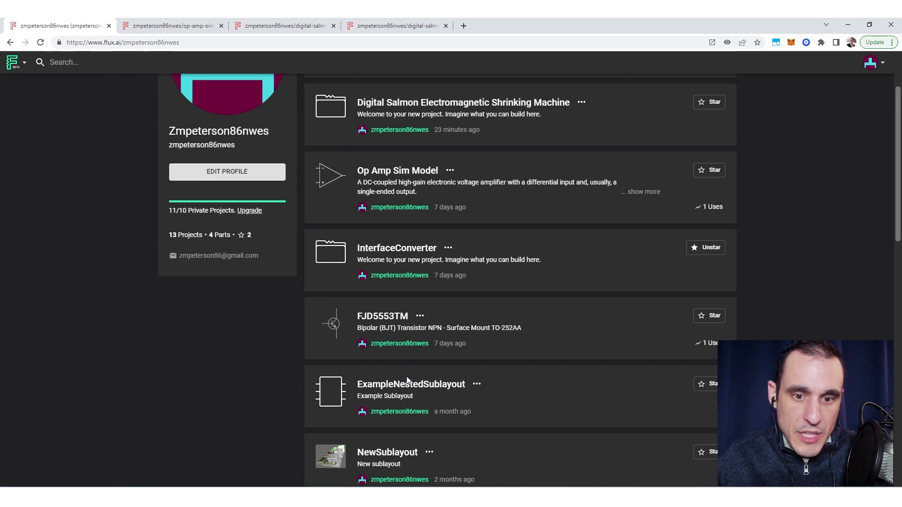
scroll(407, 380, down, 7)
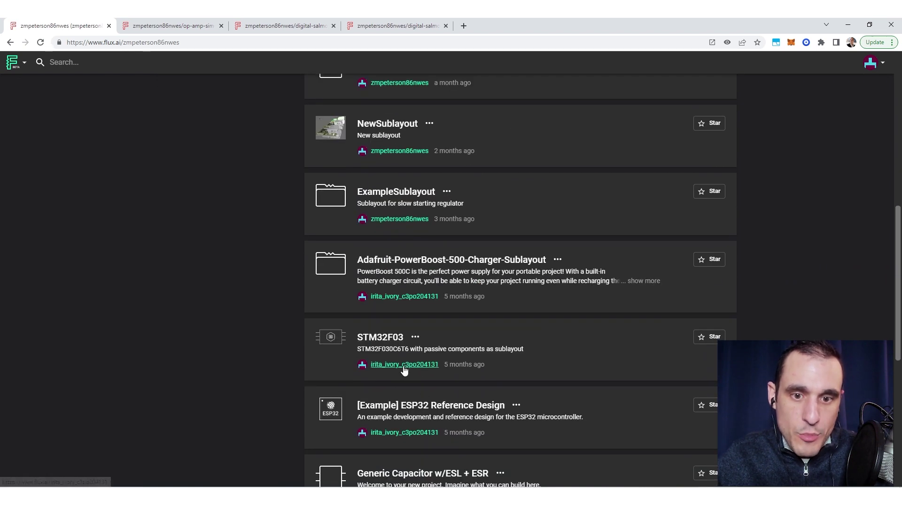
scroll(394, 355, up, 7)
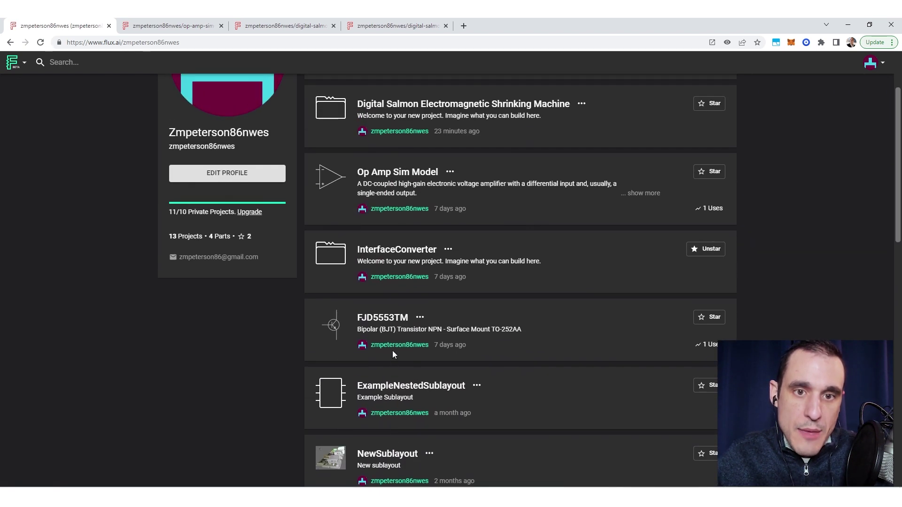
scroll(393, 355, up, 2)
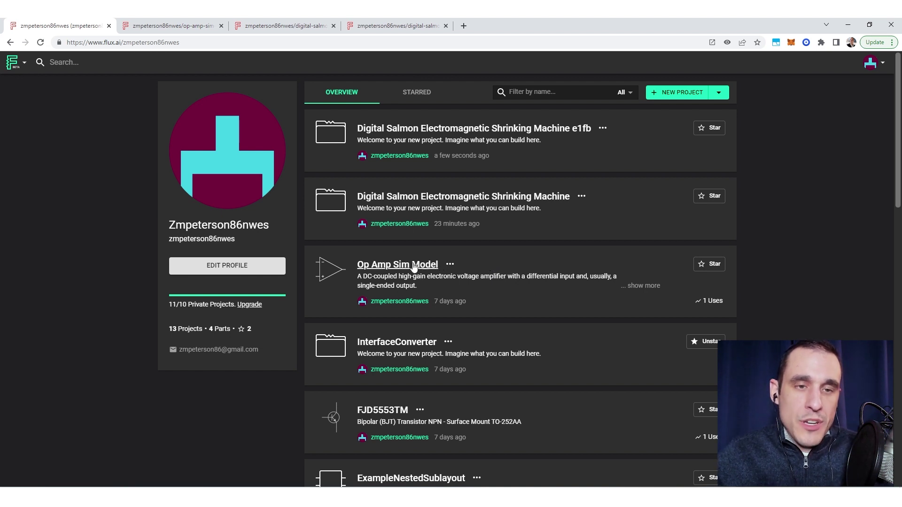
click(150, 18)
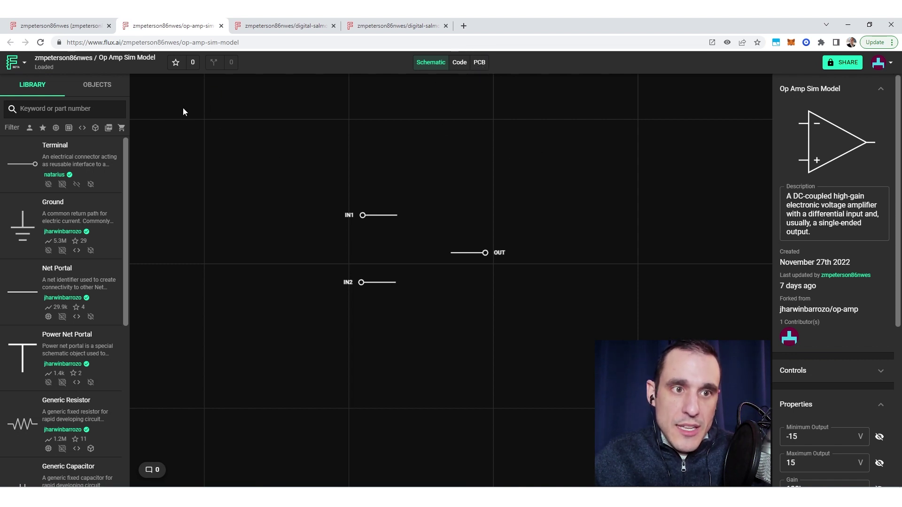
click(456, 65)
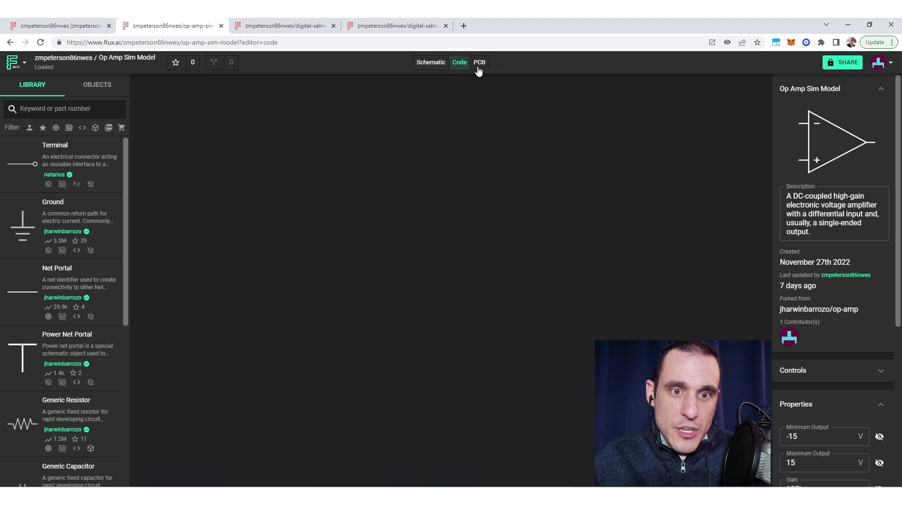
click(439, 63)
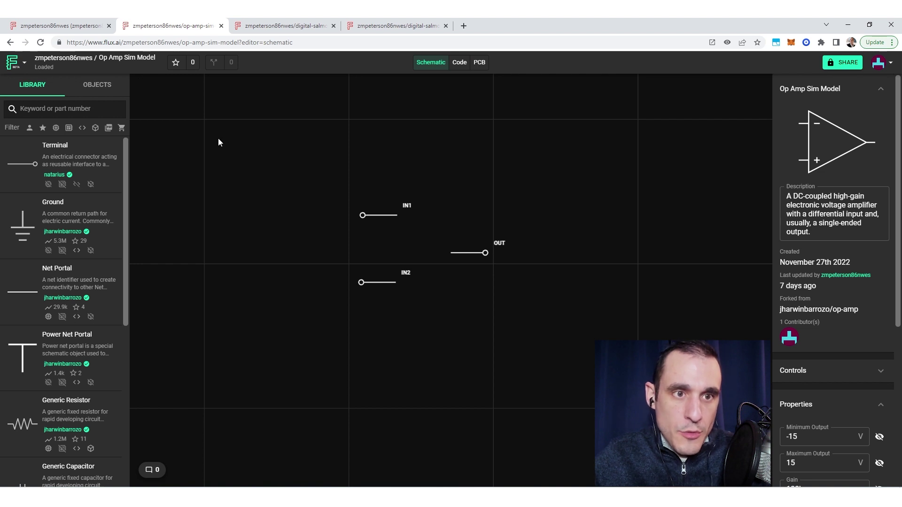
Step: Rename the Op Amp Sim Model project as Op Amp Sim Model Template
click(9, 63)
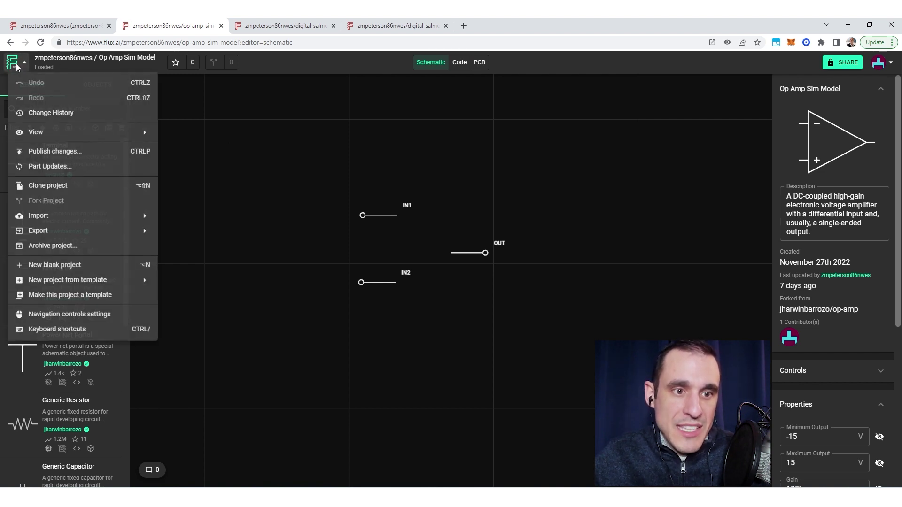
mouse_move(114, 287)
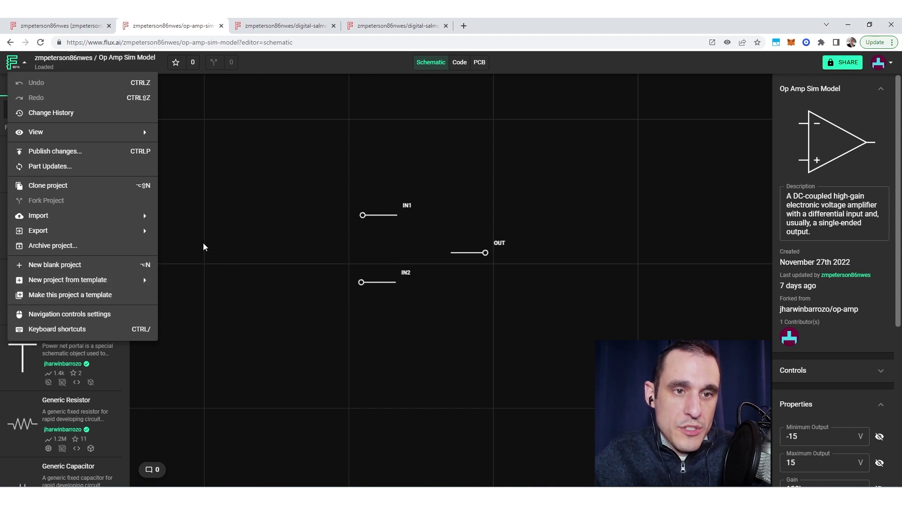
click(154, 58)
click(154, 59)
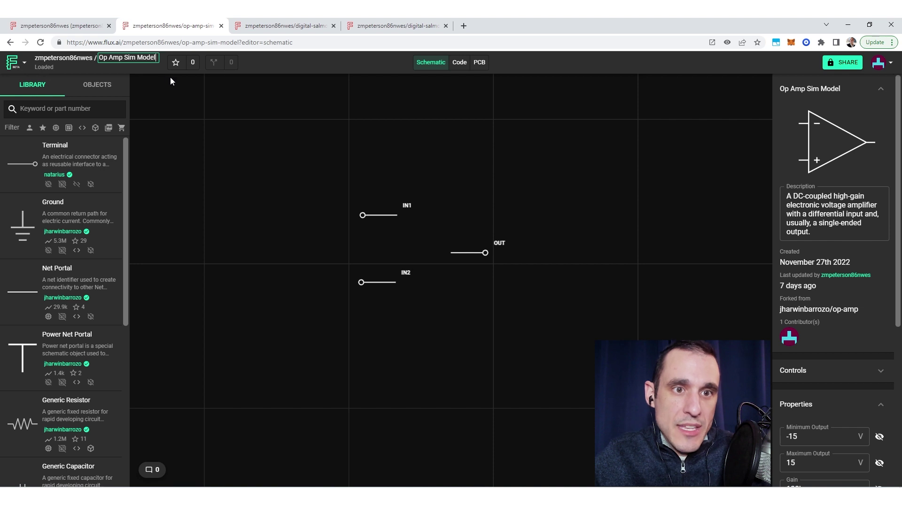
text(Template)
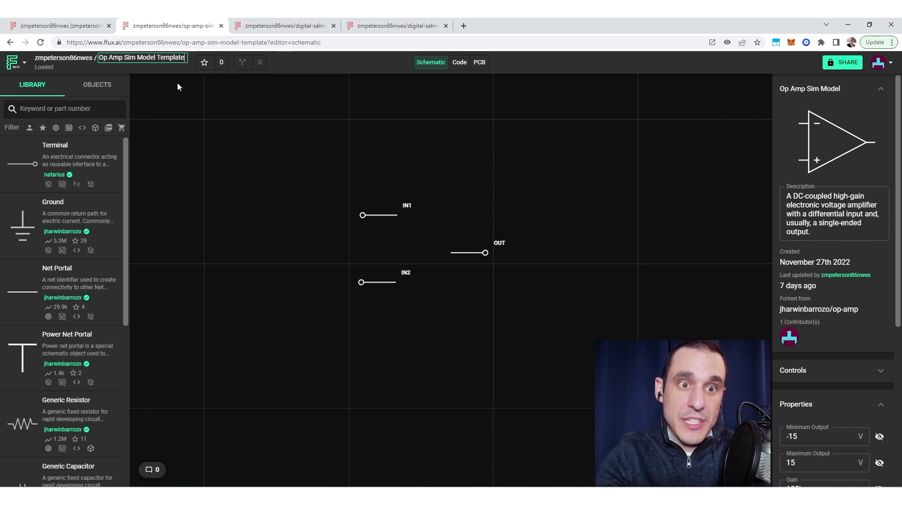
key(Return)
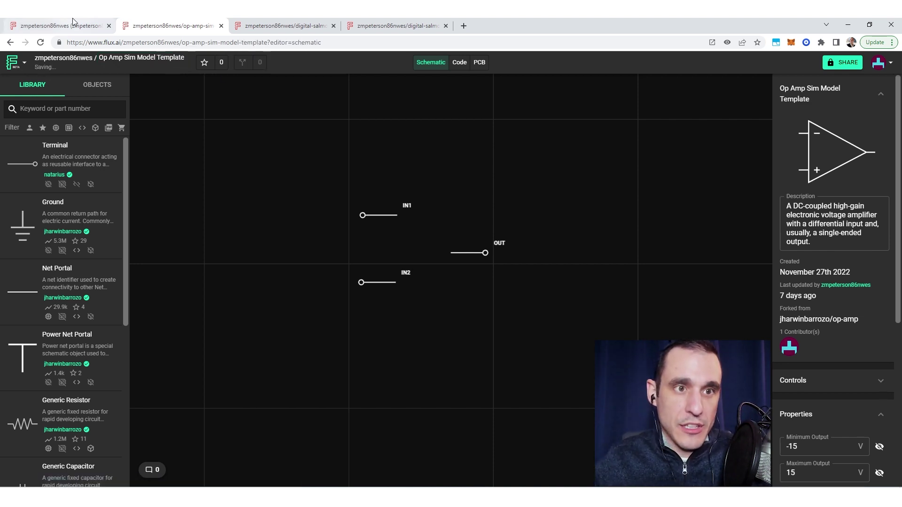
Step: Make the Op Amp Sim Model Template project a template and remove it from the templates again
click(73, 19)
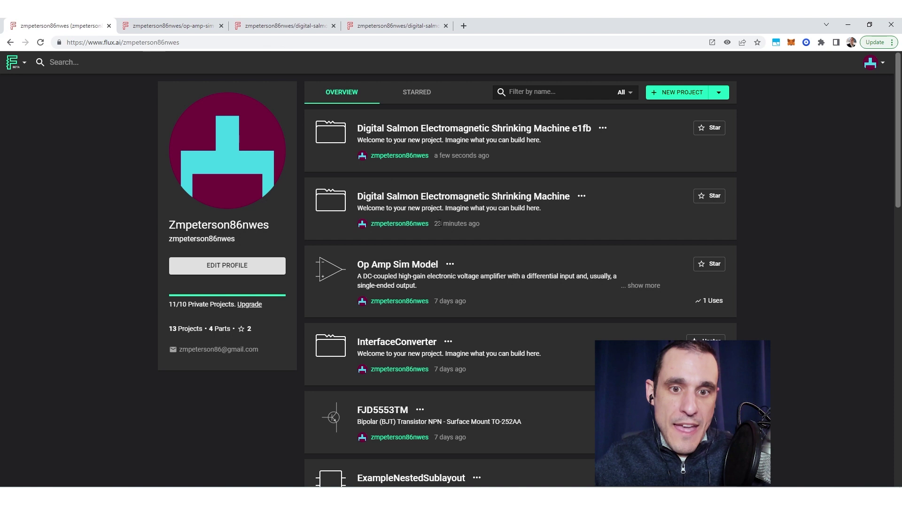
click(198, 21)
click(23, 63)
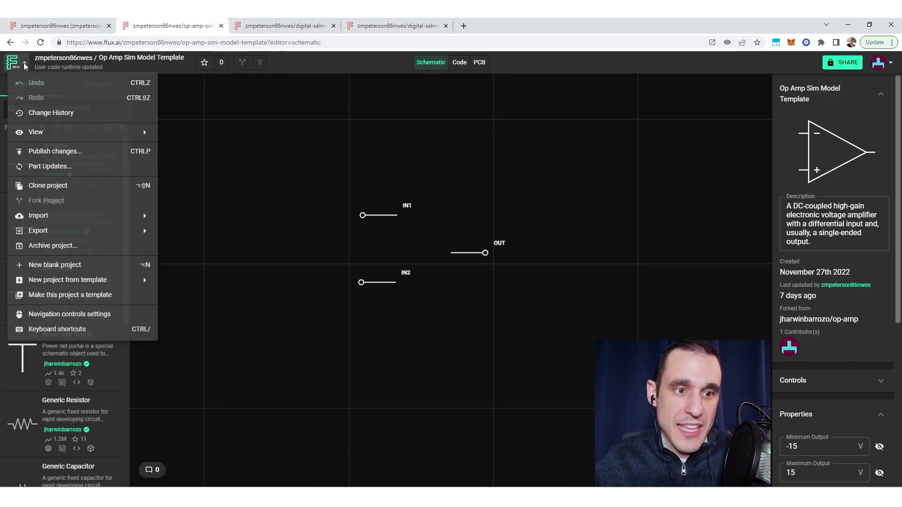
click(127, 305)
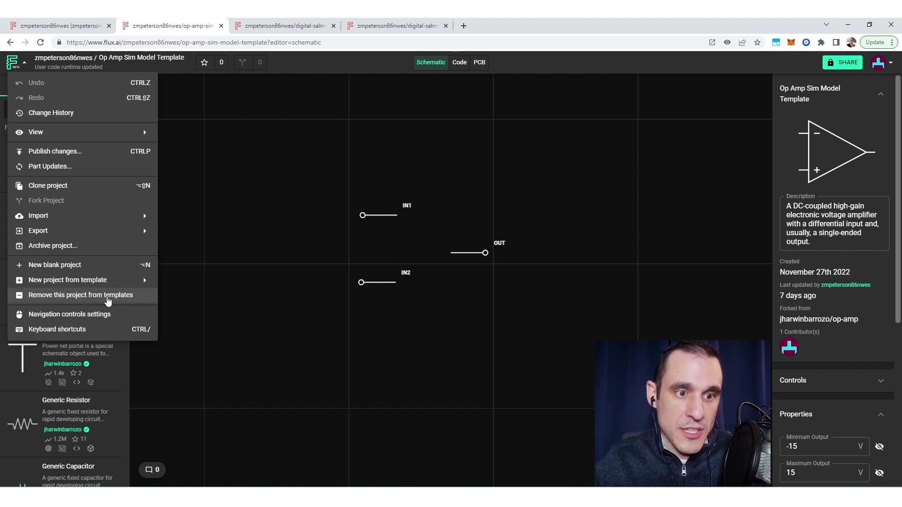
click(24, 300)
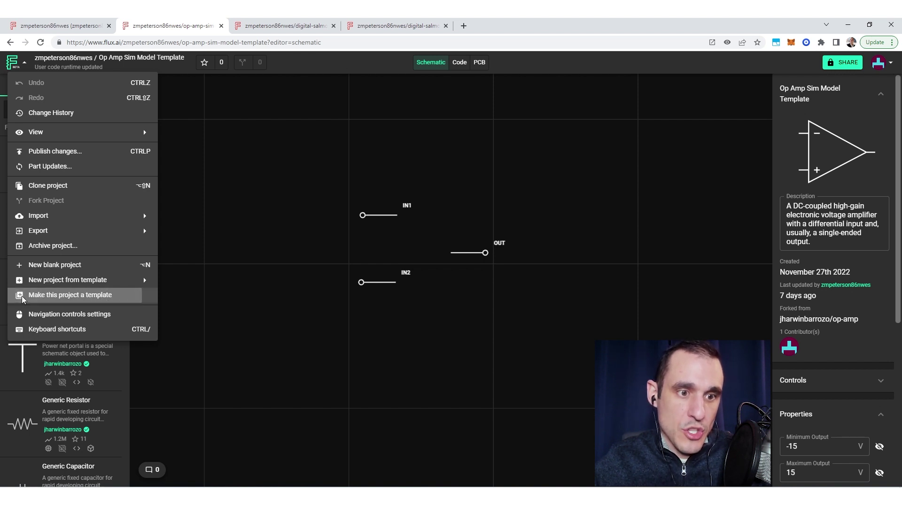
click(304, 178)
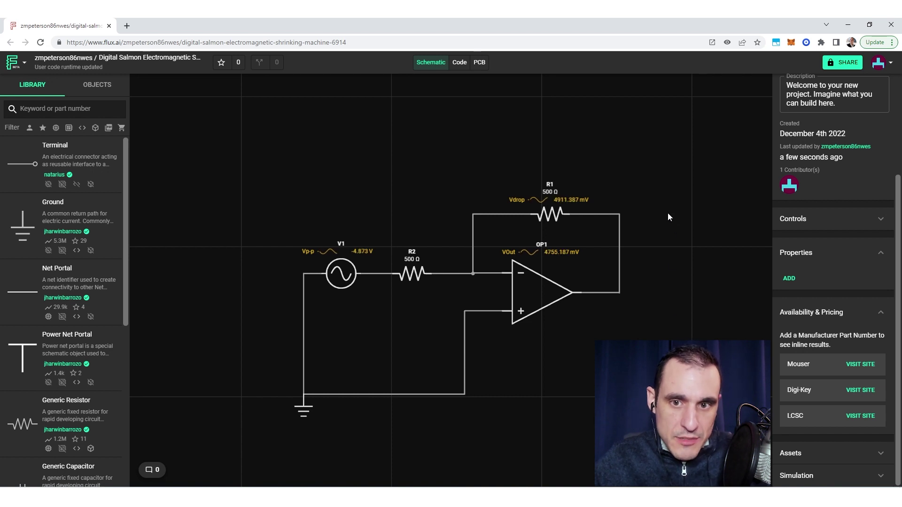
click(24, 64)
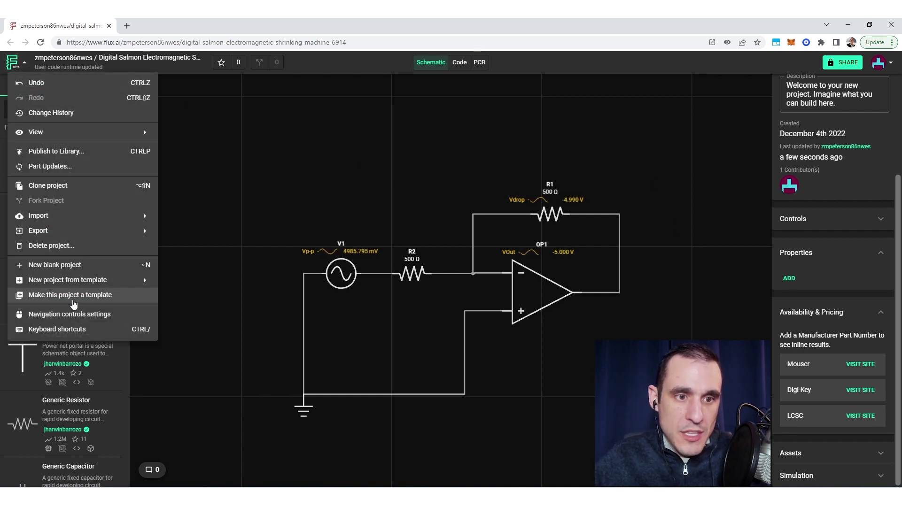
click(695, 281)
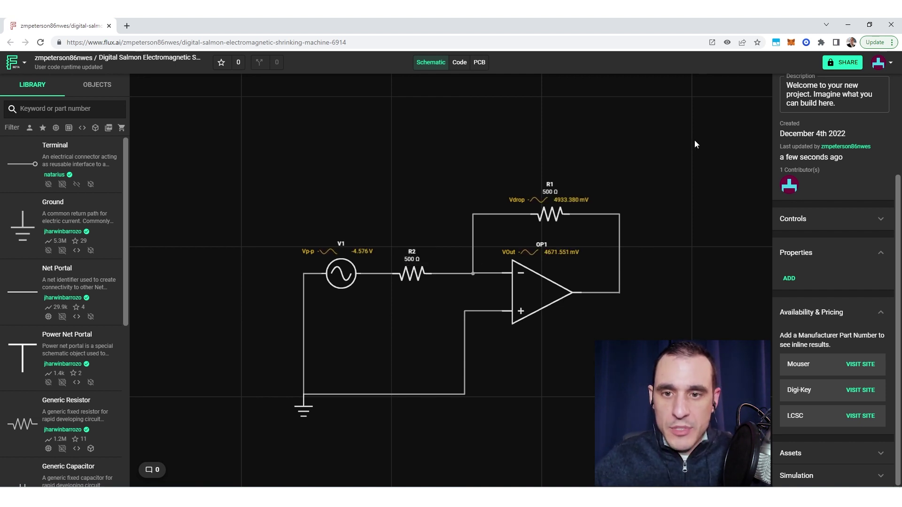
Step: Delete the entire op-amp circuit from the schematic of the Digital Salmon Electromagnetic Shrinking Machine 6914 project
drag(695, 133, 252, 444)
key(Delete)
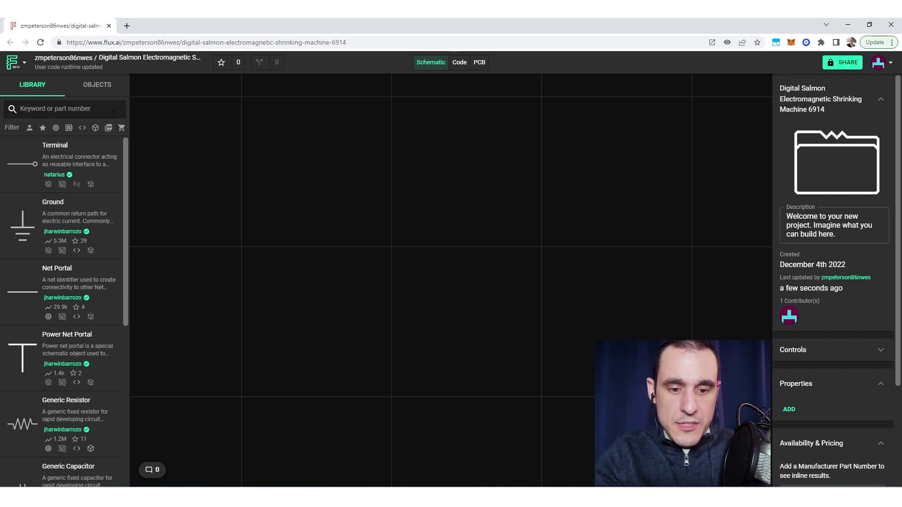
Step: Search the library for STM32F03, place the STM32F03 sublayout in the middle of the schematic, and clear the search
text(STM32)
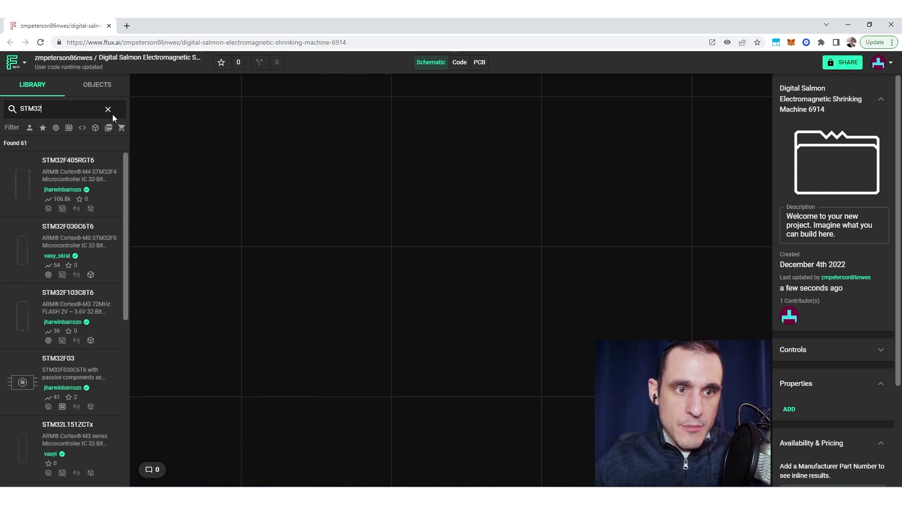
text(F03)
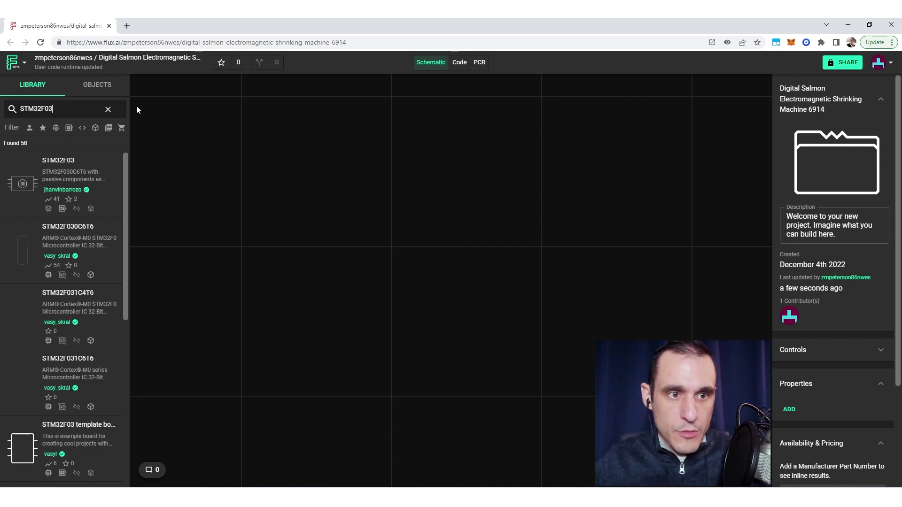
drag(21, 184, 408, 246)
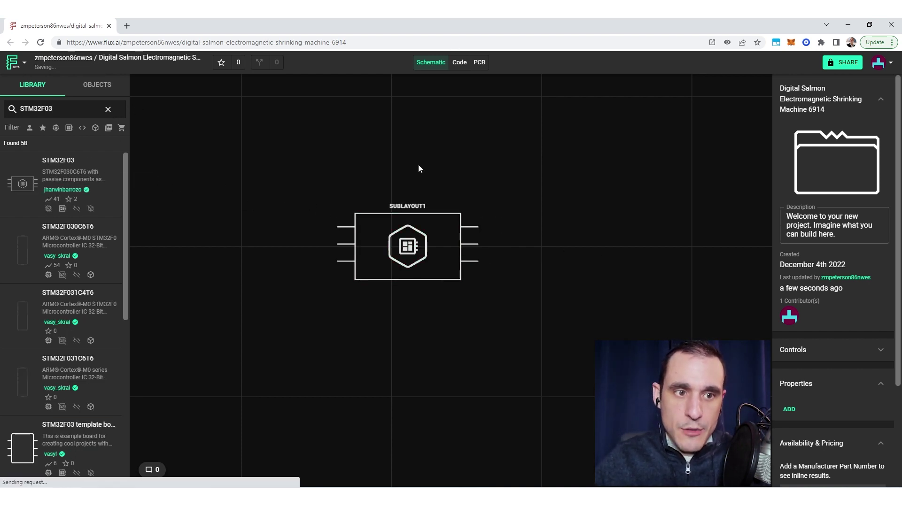
click(108, 109)
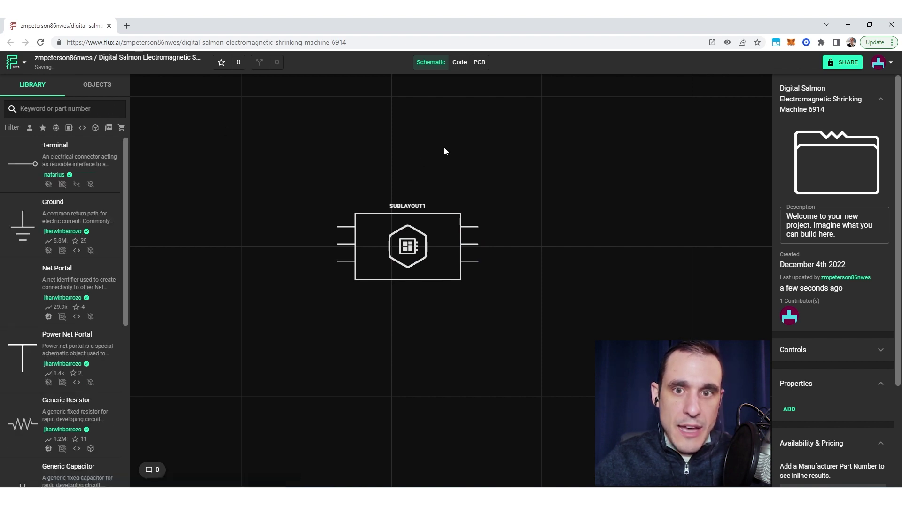
Step: Examine the placed STM32F03 sublayout's components and routing in the PCB layout
click(479, 63)
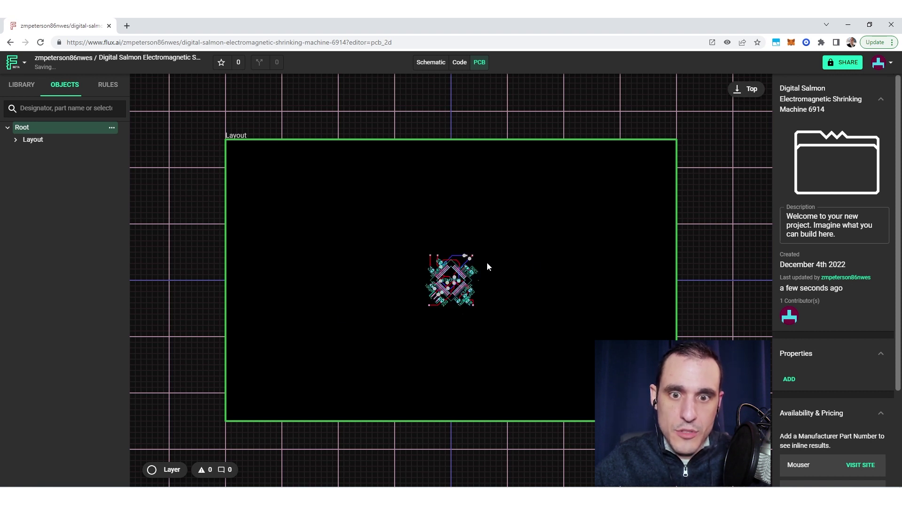
click(440, 321)
scroll(447, 310, up, 5)
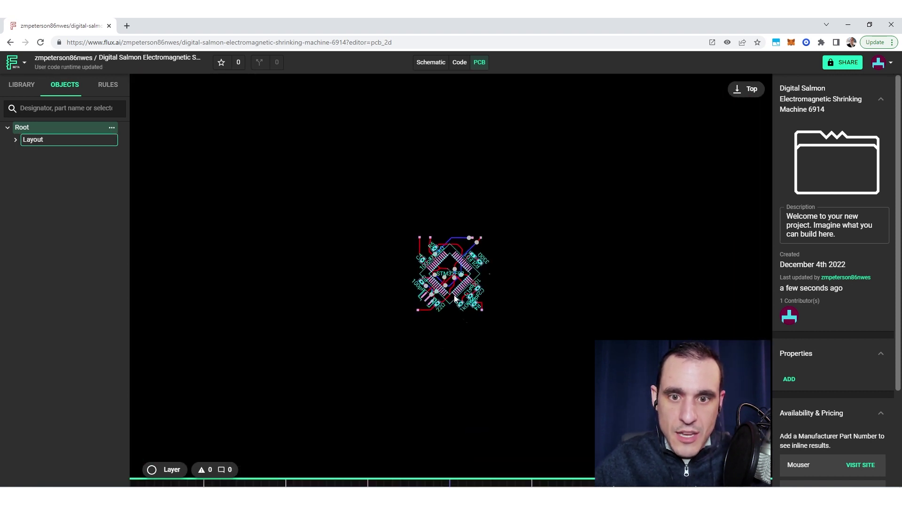
scroll(444, 282, down, 3)
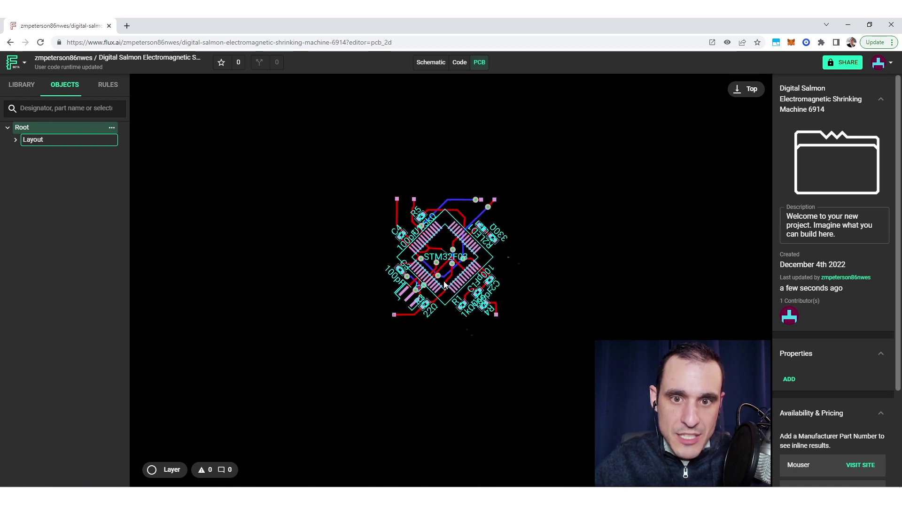
scroll(444, 282, down, 3)
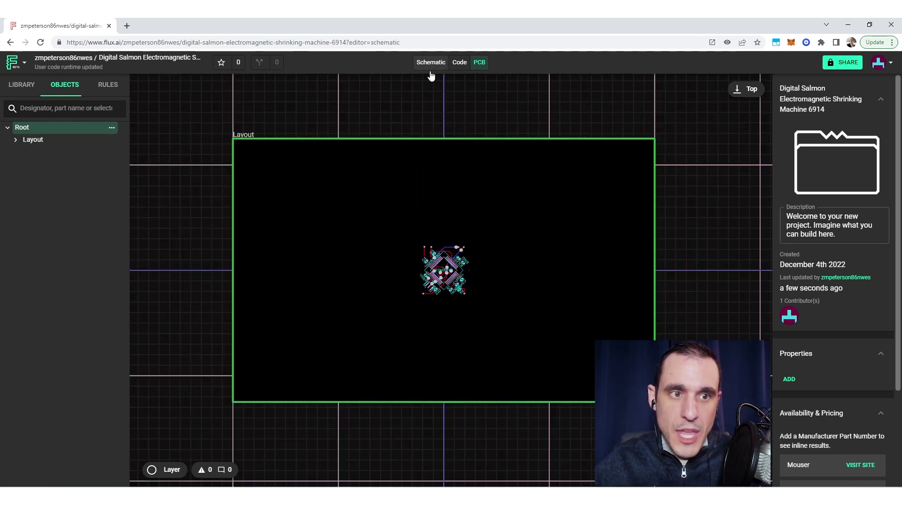
Step: Search the library for pin header and place the Pin Header 01x08 2.54mm in the schematic beside the STM32F03 block's right side
click(431, 62)
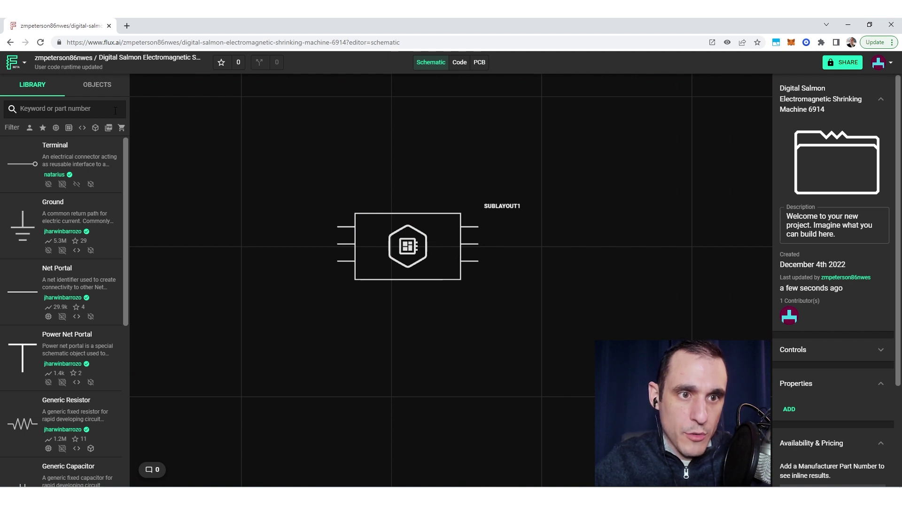
text(pin h)
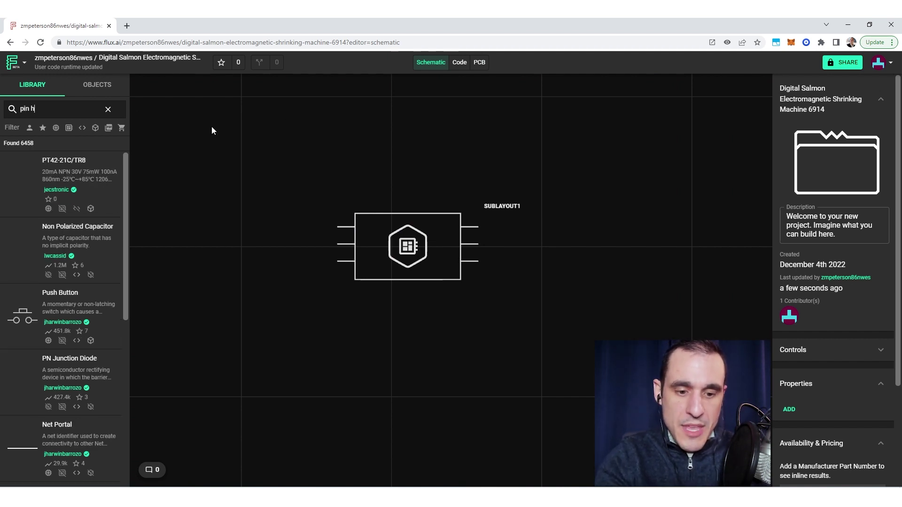
text(eader)
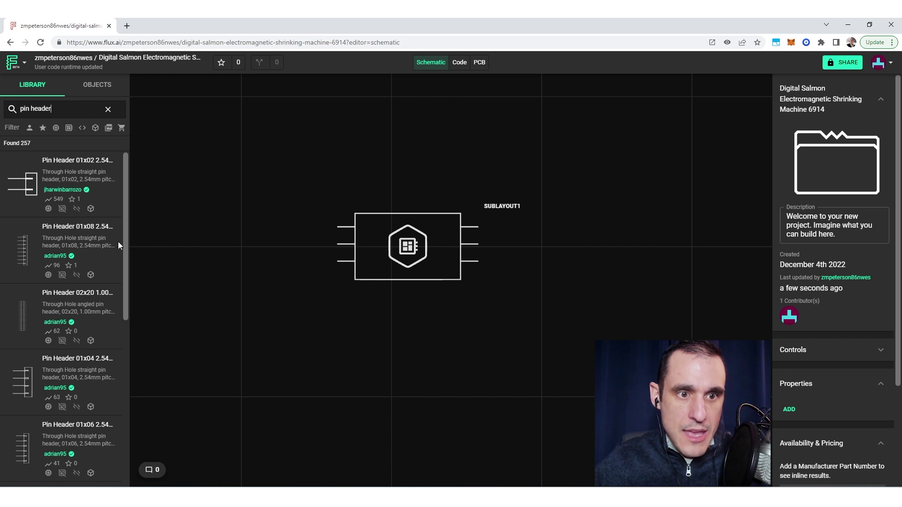
drag(90, 242, 606, 263)
click(638, 237)
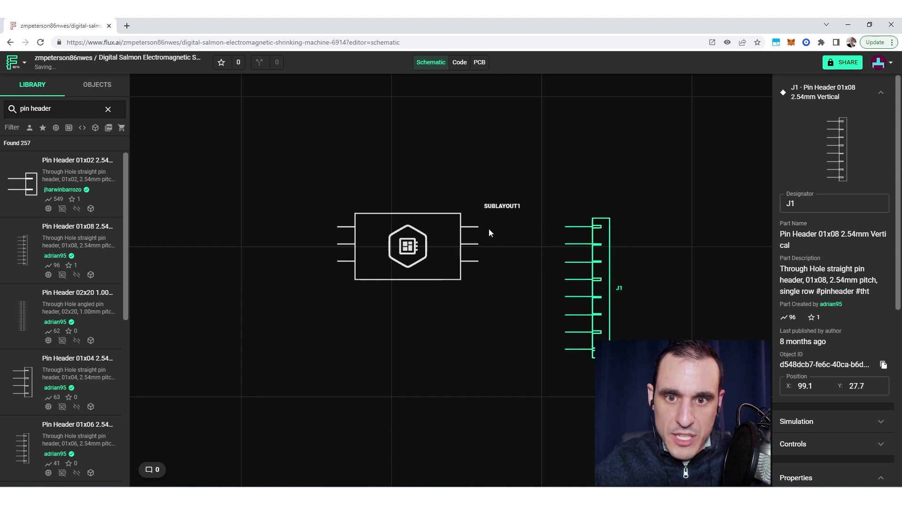
Step: Wire the STM32F03 block's three right-side pins to header pins 1, 2 and 3, and header pin 6 to the block's lowest right-side pin
drag(478, 227, 566, 228)
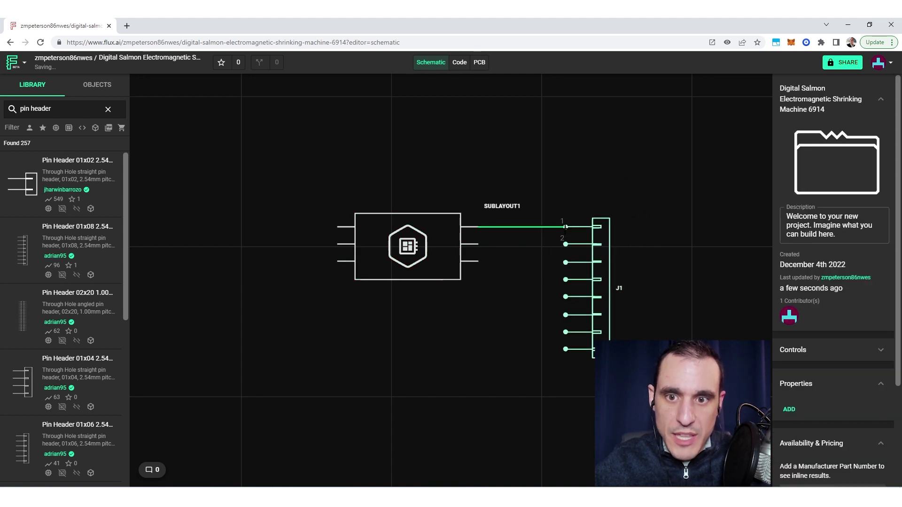
drag(486, 244, 566, 262)
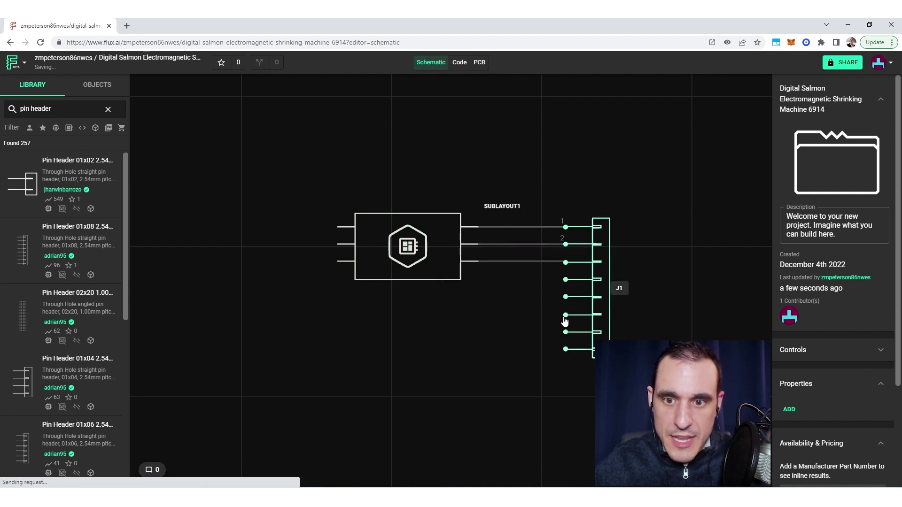
drag(566, 315, 479, 262)
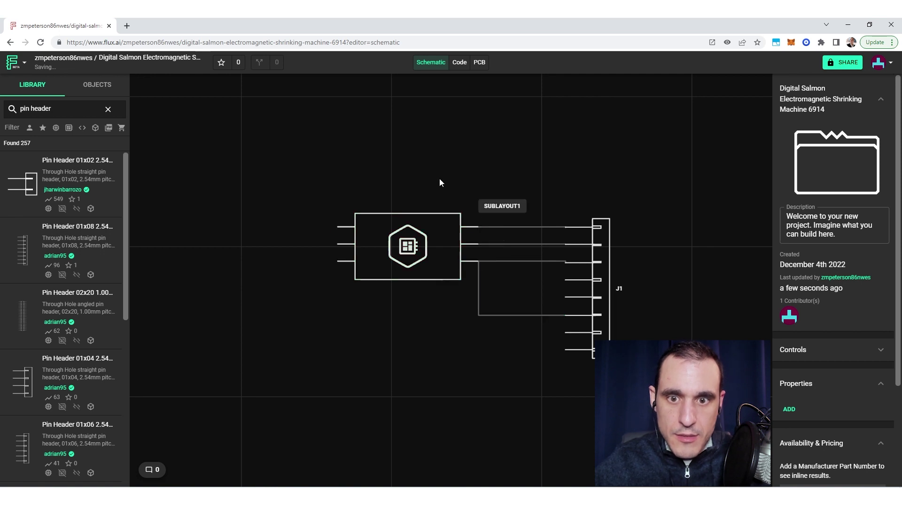
Step: Add an object-specific Size rule to the PCB's Layout object and set it to 4cm 2.5cm
click(479, 63)
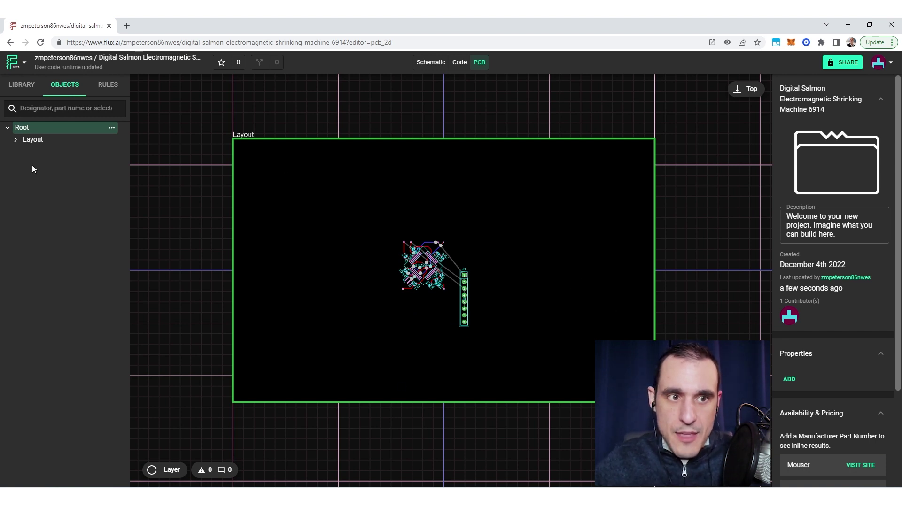
click(15, 140)
click(48, 145)
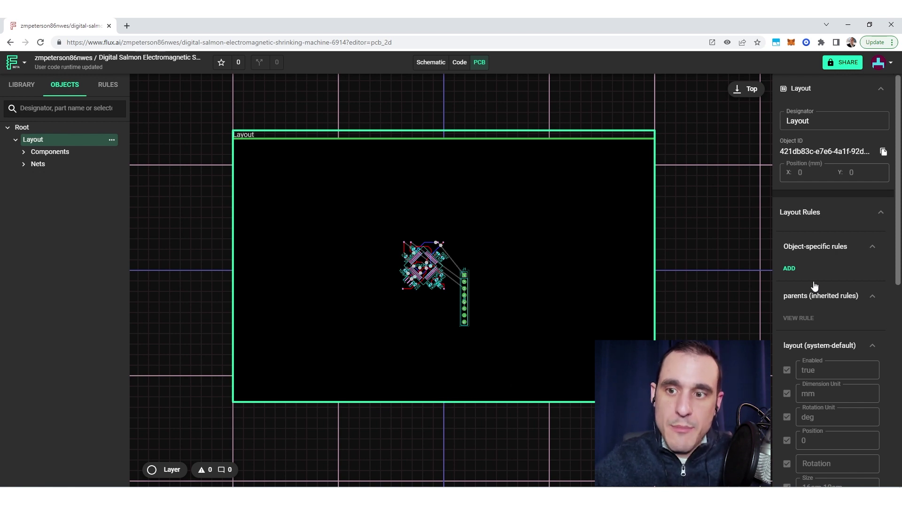
click(789, 268)
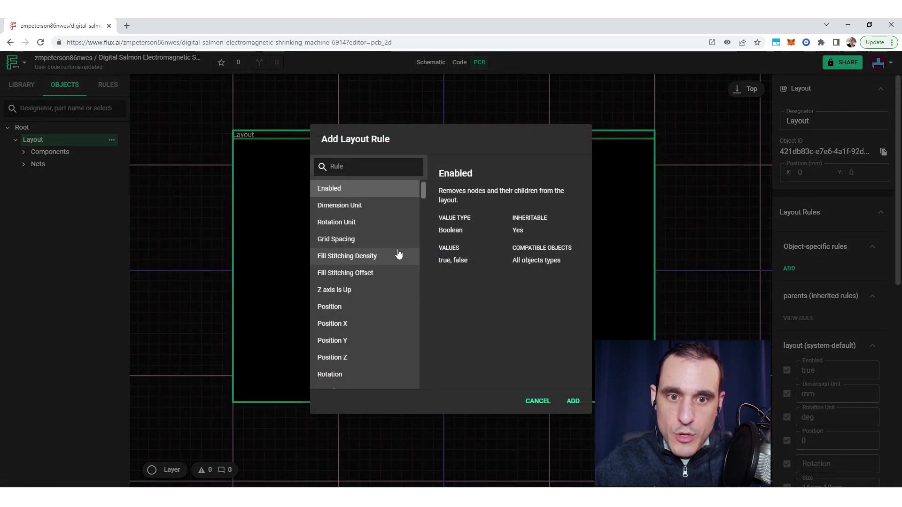
scroll(395, 261, down, 3)
click(364, 301)
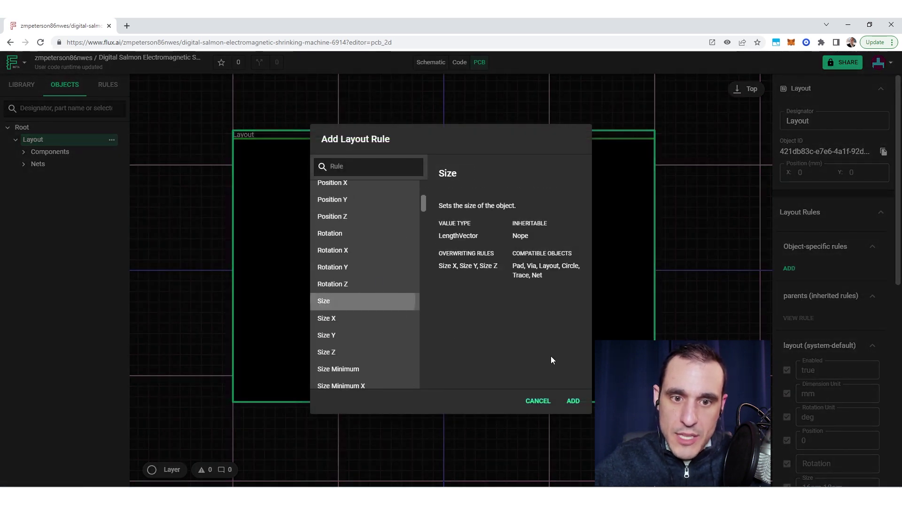
click(574, 402)
click(841, 270)
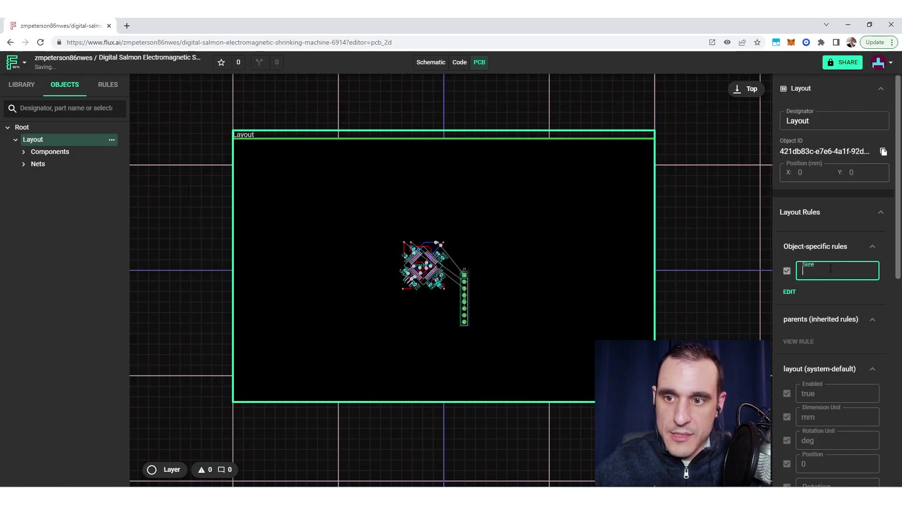
text(4cm 2.5cm)
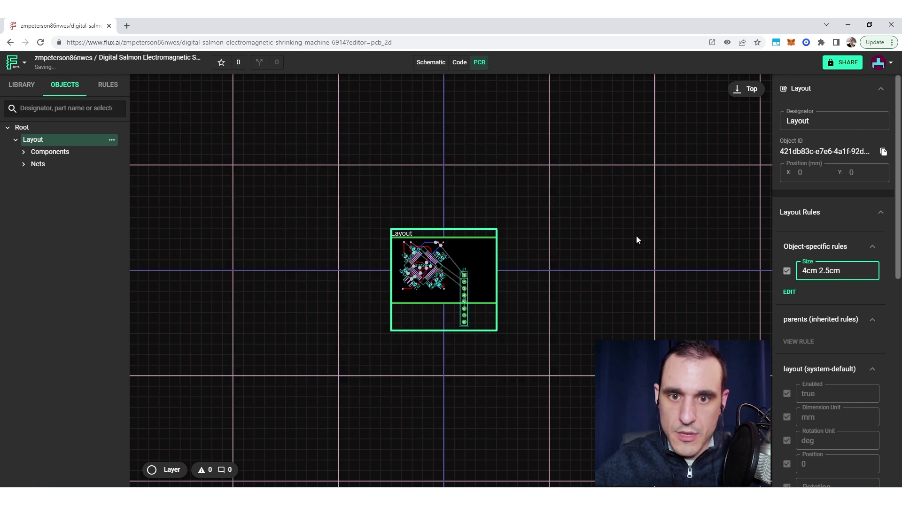
Step: Move pin header J1 to the right edge of the board so all eight pins fit inside the outline
scroll(473, 294, up, 5)
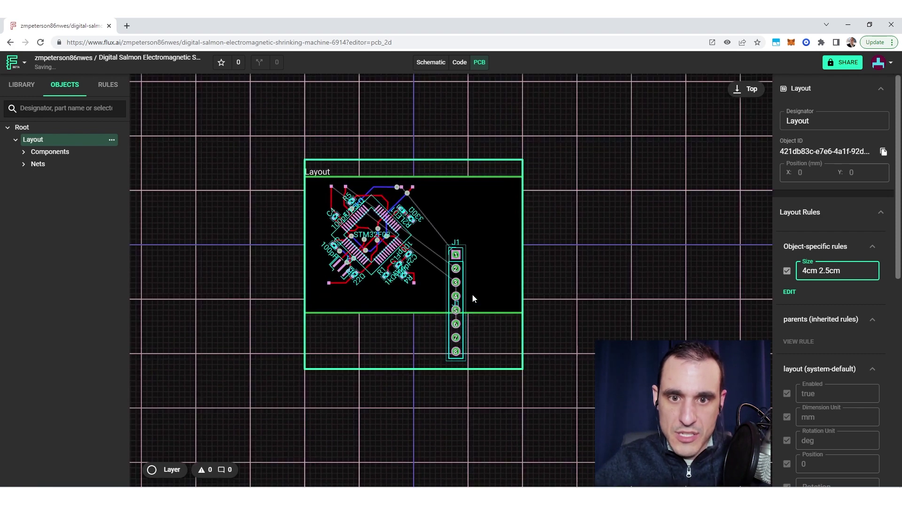
drag(452, 287, 482, 291)
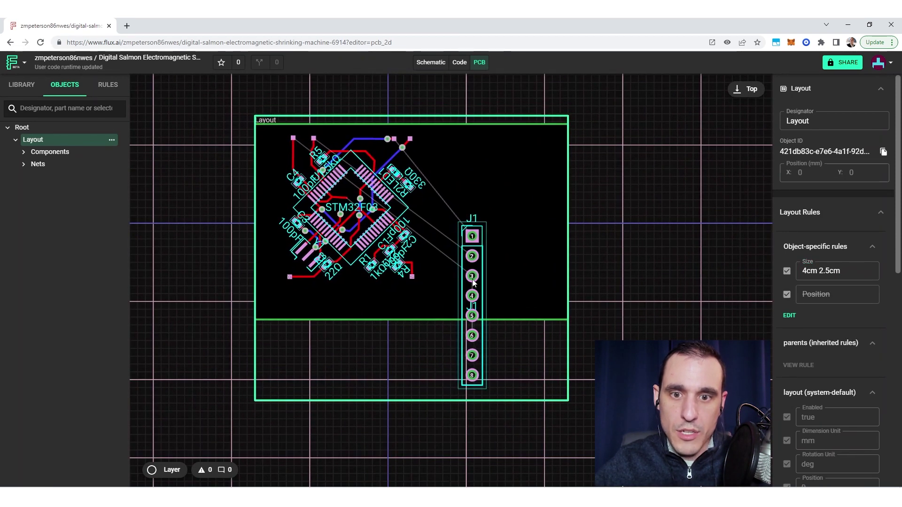
click(473, 309)
drag(469, 345, 542, 256)
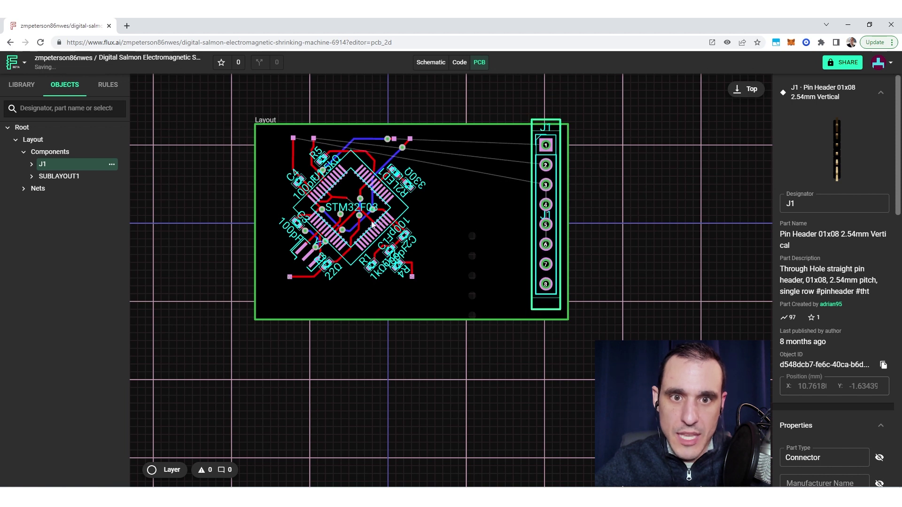
Step: Rotate the STM32F03 sublayout right on the board and move it closer to header J1
right_click(352, 198)
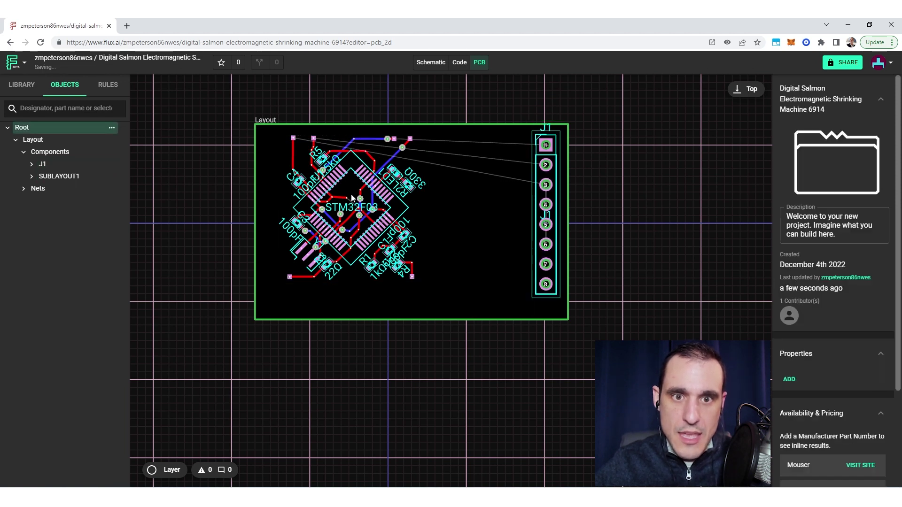
click(336, 201)
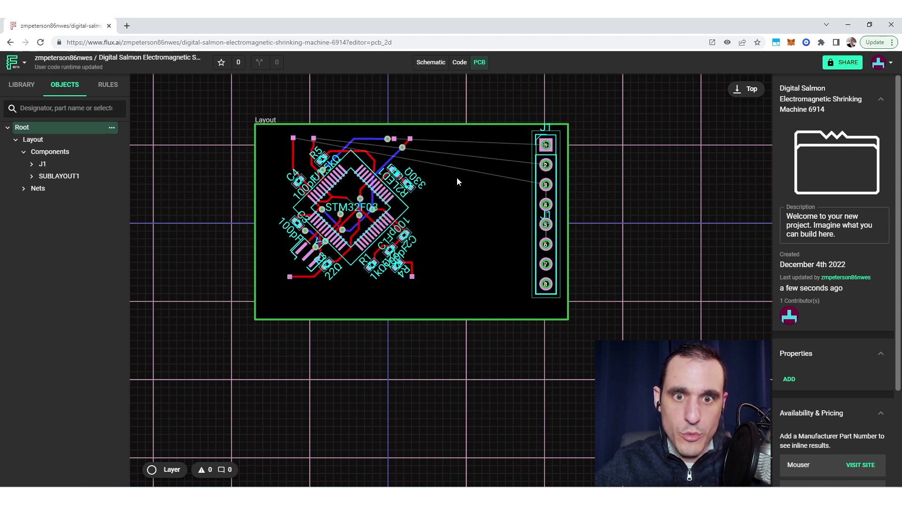
click(388, 188)
right_click(397, 180)
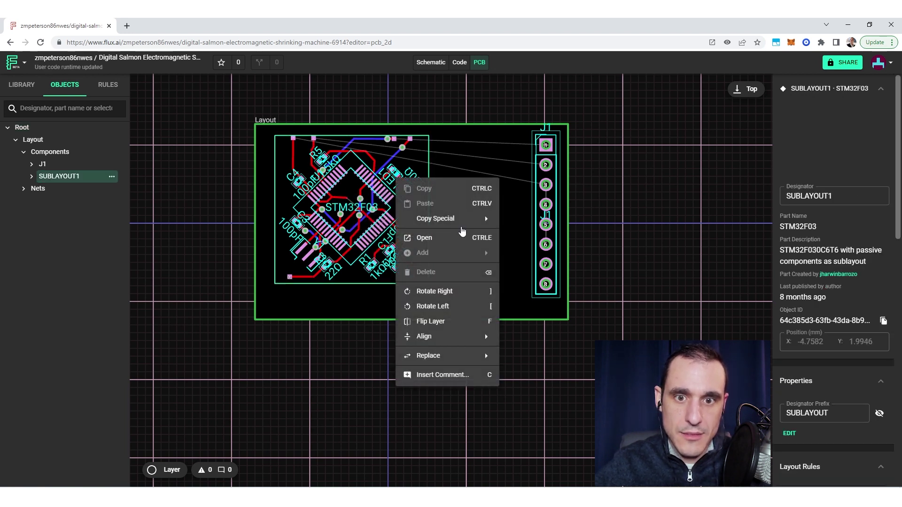
click(477, 292)
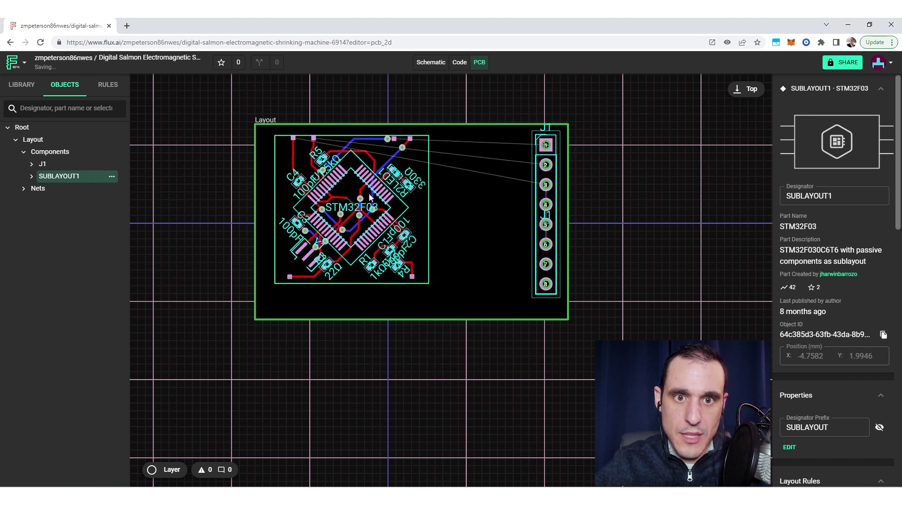
drag(362, 207, 453, 197)
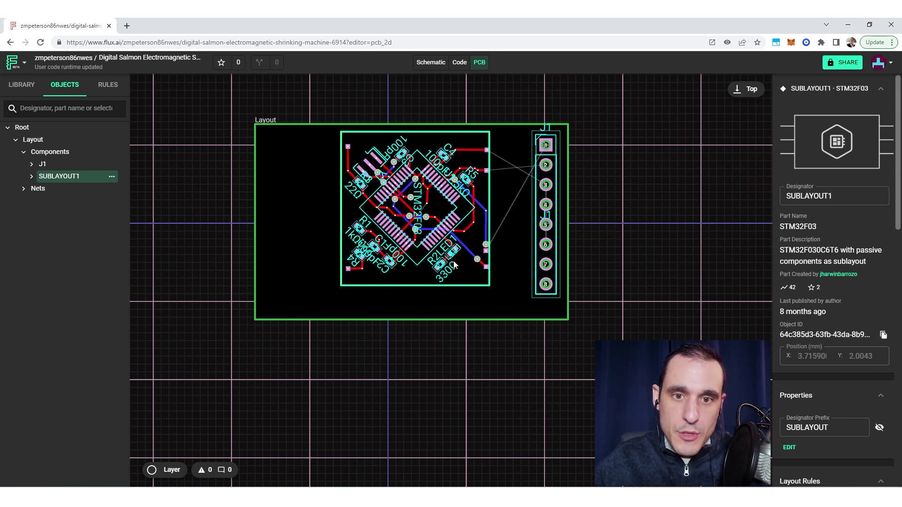
Step: Open the STM32F03 sublayout's source project in its own tab and return to the board layout
right_click(413, 211)
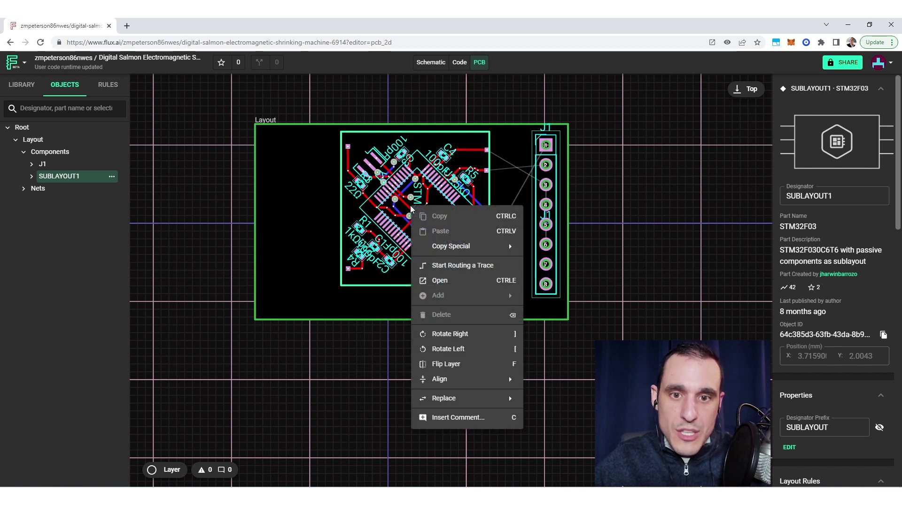
click(446, 282)
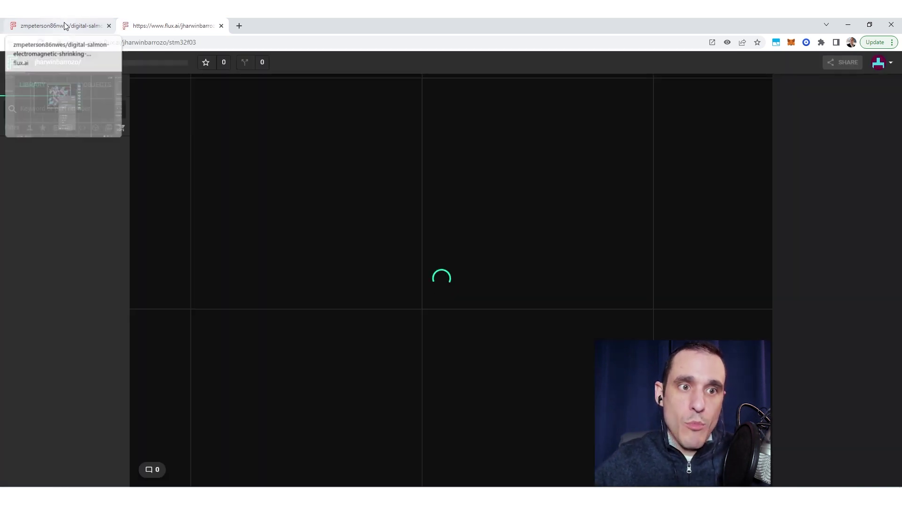
click(65, 26)
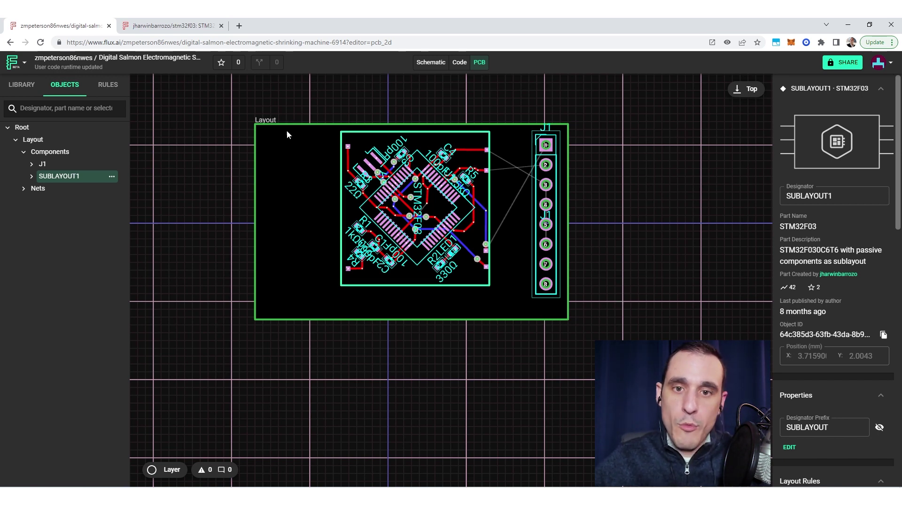
click(500, 101)
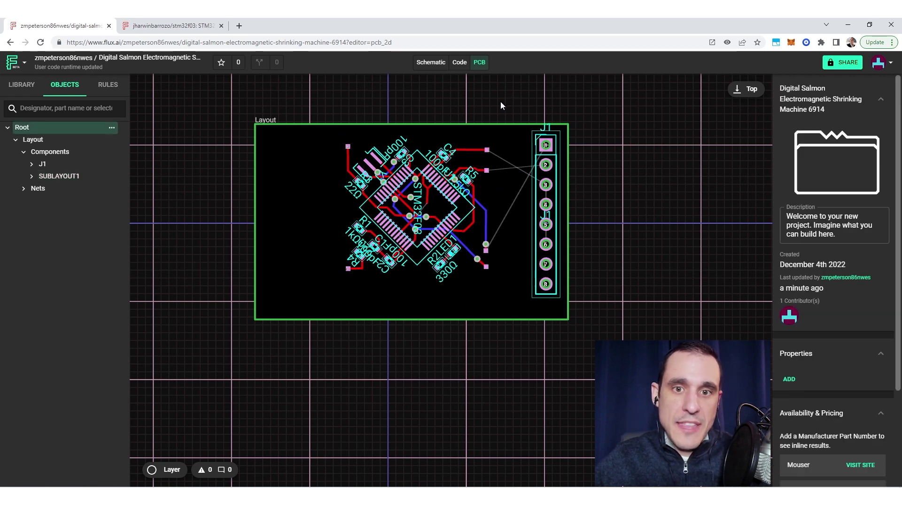
click(21, 68)
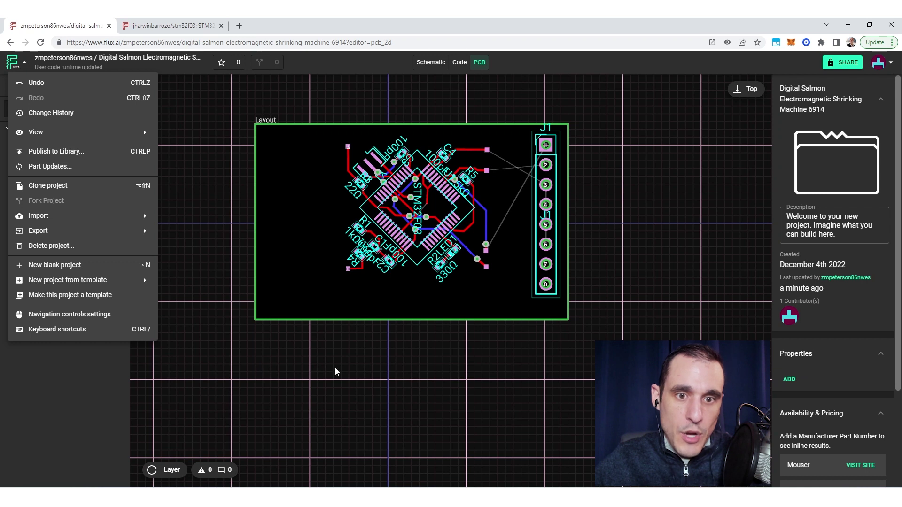
click(294, 371)
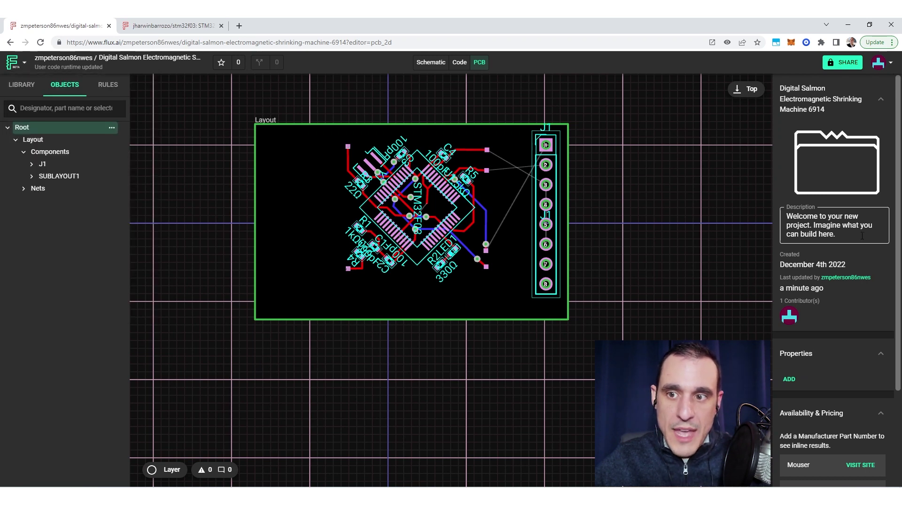
Step: Replace the project's description with "STM32F03 MCU template"
drag(839, 234, 772, 218)
text(S)
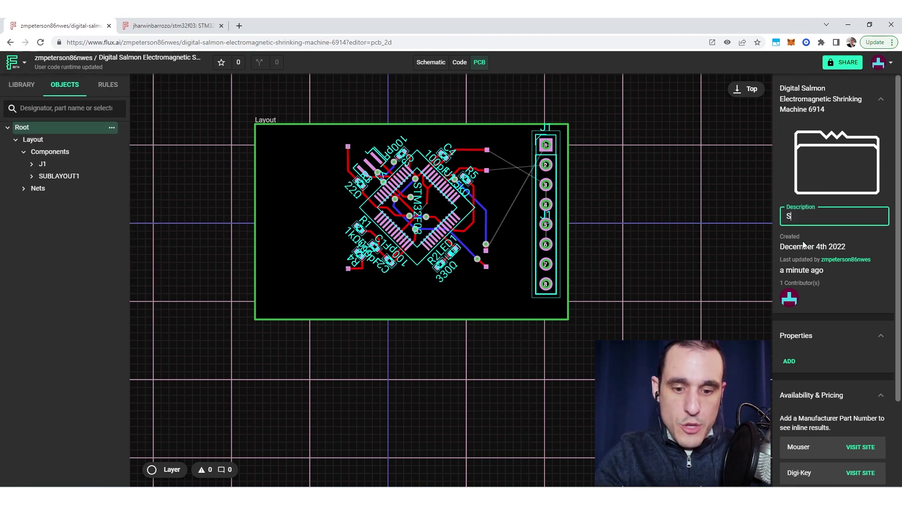
text(TM32F0)
text(3 te)
text(MCU)
text( template)
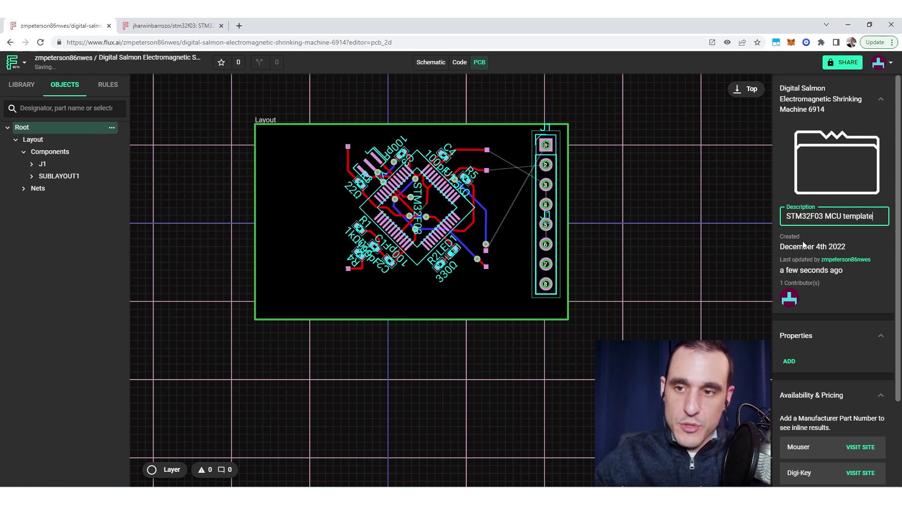
click(695, 195)
Step: Rename the project as "STM32F03 template project"
click(140, 57)
key(ctrl+a)
text(S)
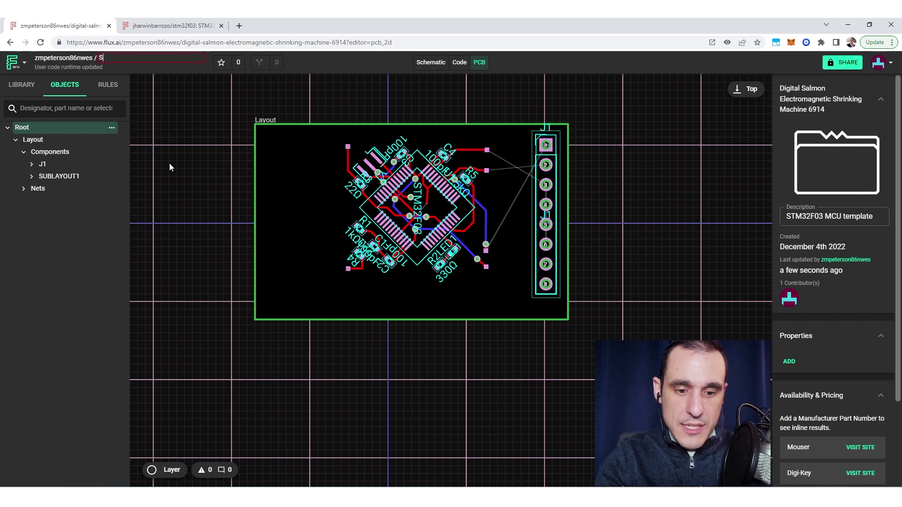
text(TM32F03 )
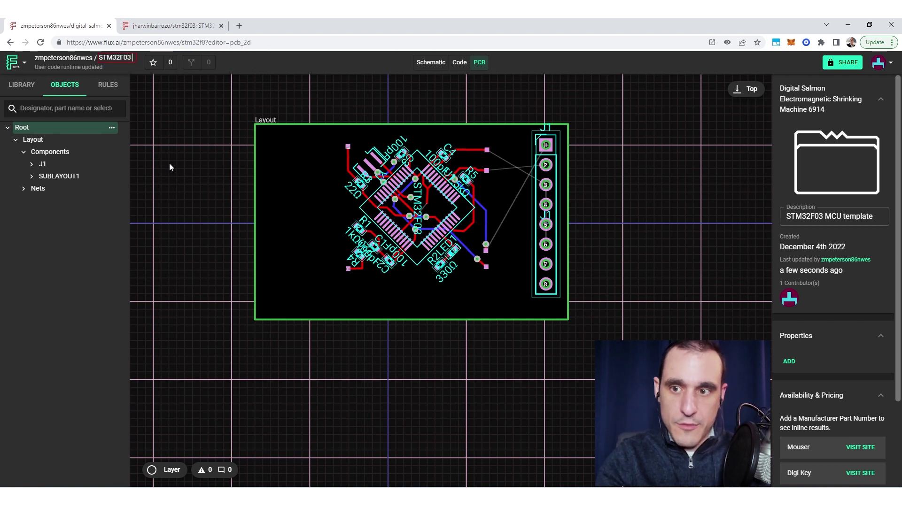
text(template p)
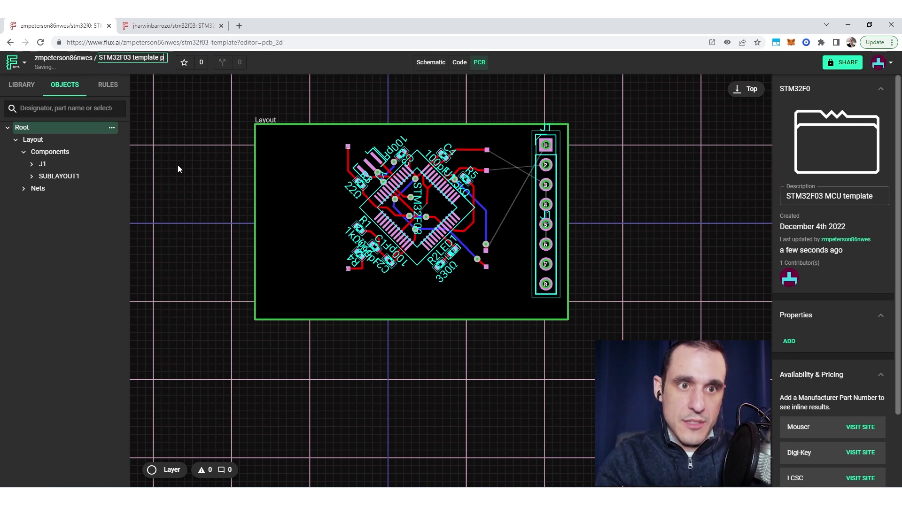
text(roject)
key(Return)
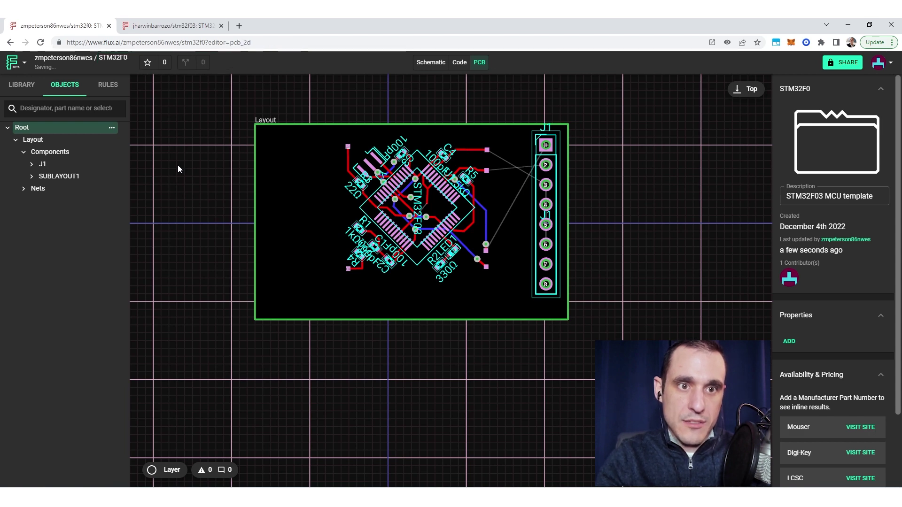
Step: Check the template options available for the op-amp project Digital Salmon Electromagnetic Shrinking Machine
click(14, 62)
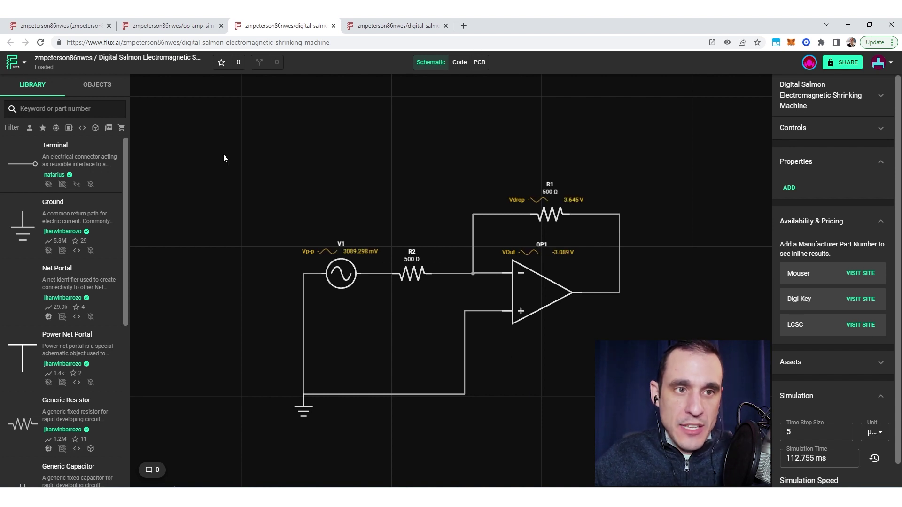
click(18, 65)
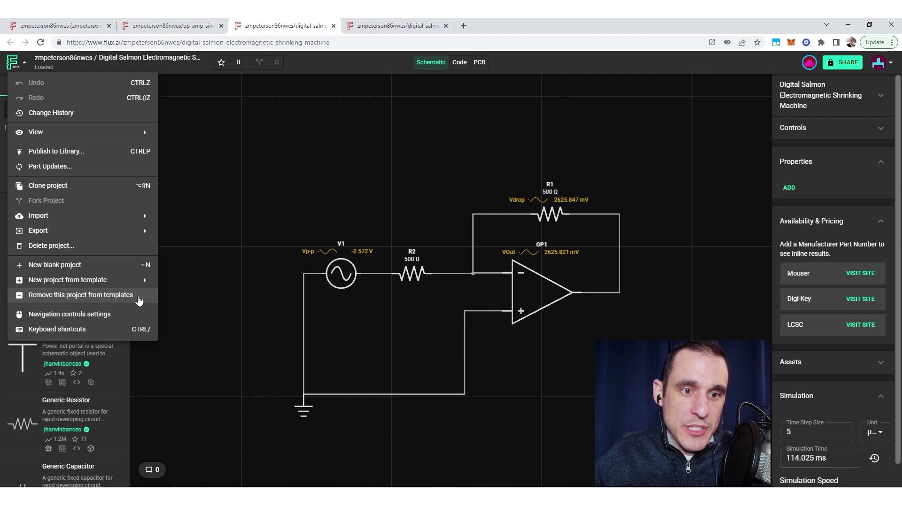
click(507, 147)
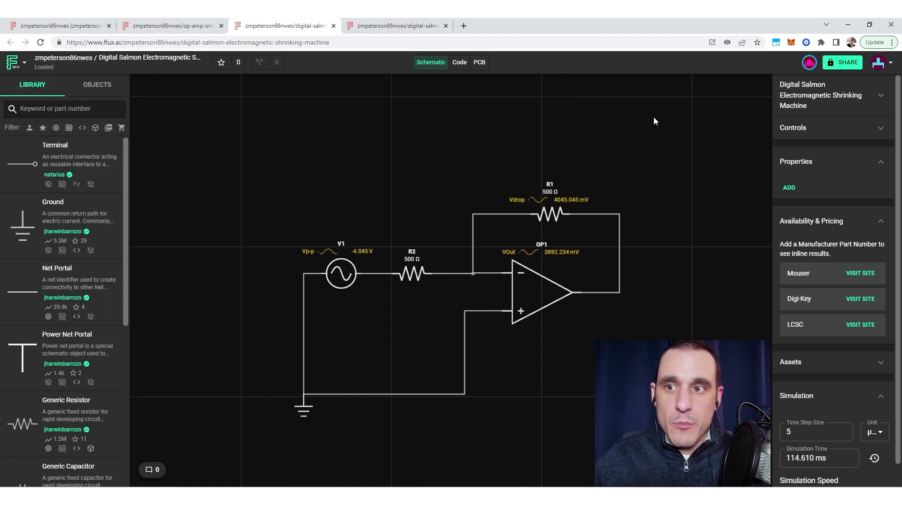
Step: Review who has access to the op-amp project and copy its share link
click(848, 64)
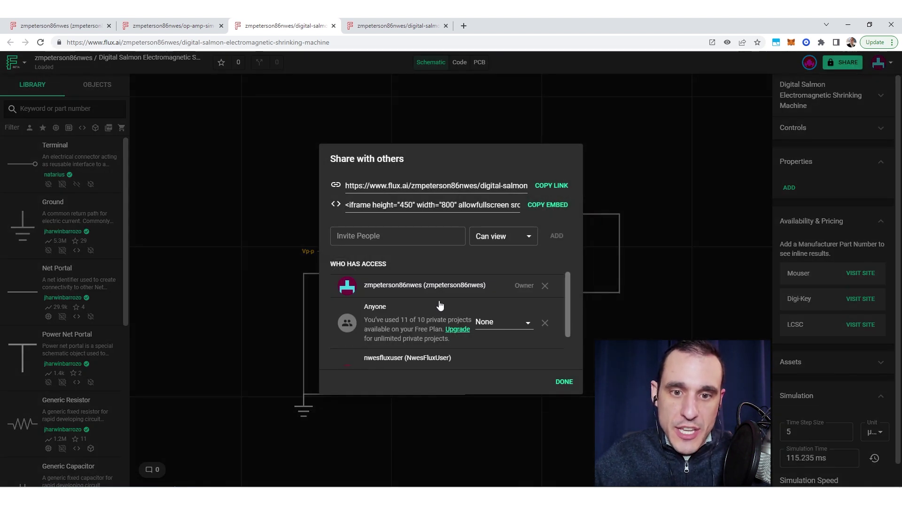
scroll(440, 306, down, 2)
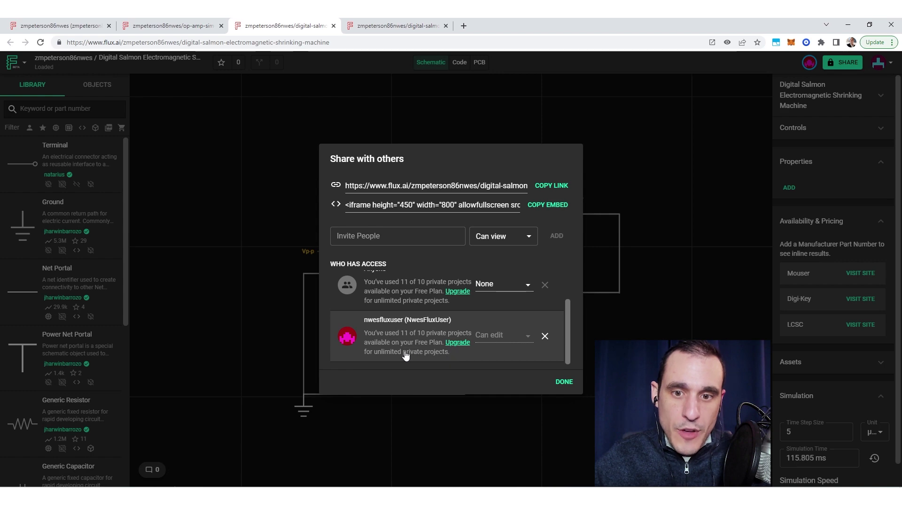
scroll(461, 306, up, 2)
click(552, 186)
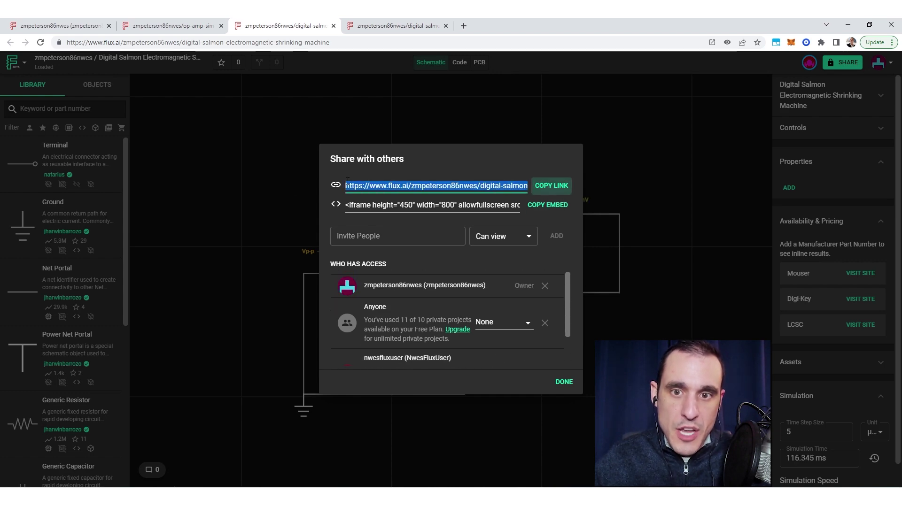
Step: Open the copied project link in a new incognito browser window
click(249, 211)
key(ctrl+shift+n)
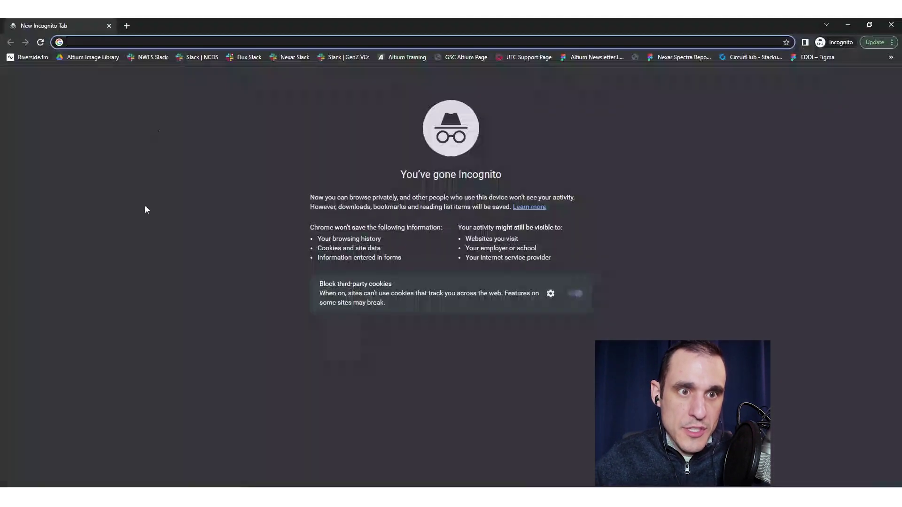
key(ctrl+v)
key(Return)
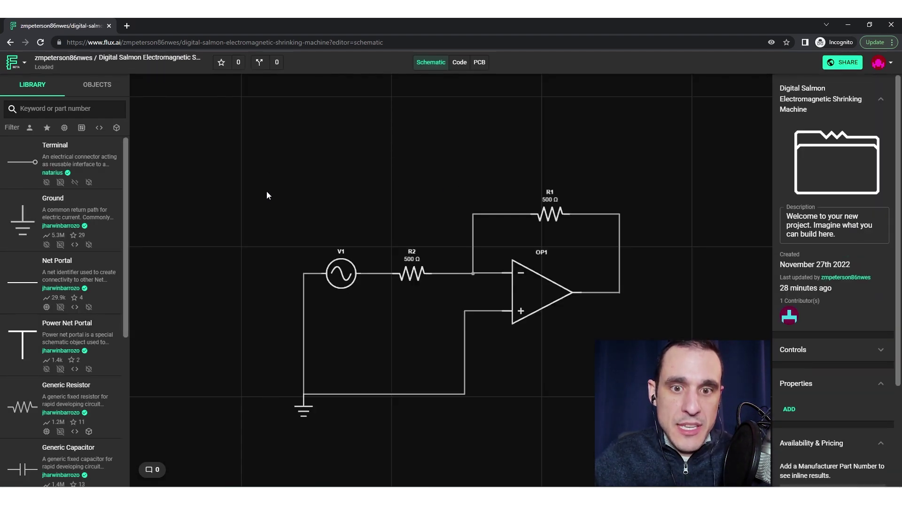
Step: Make the shared op-amp project a template for the second account and create a new project from it
click(19, 65)
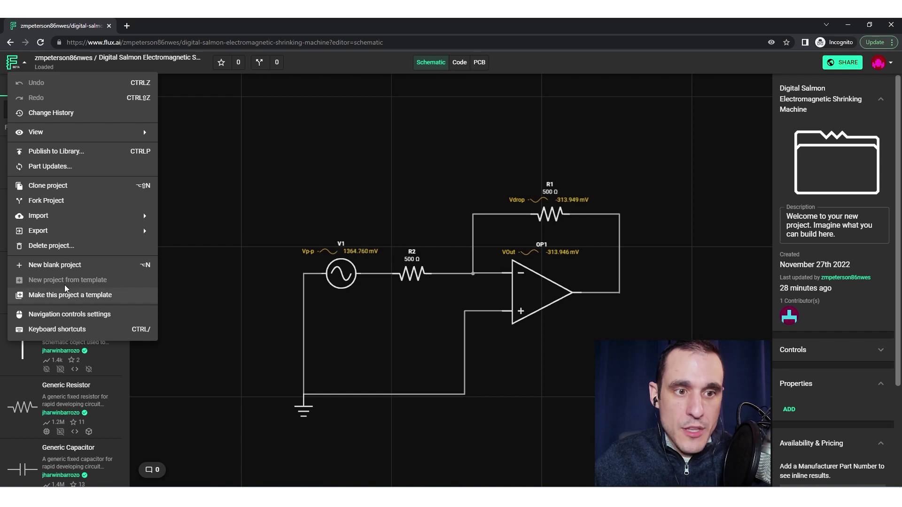
click(323, 213)
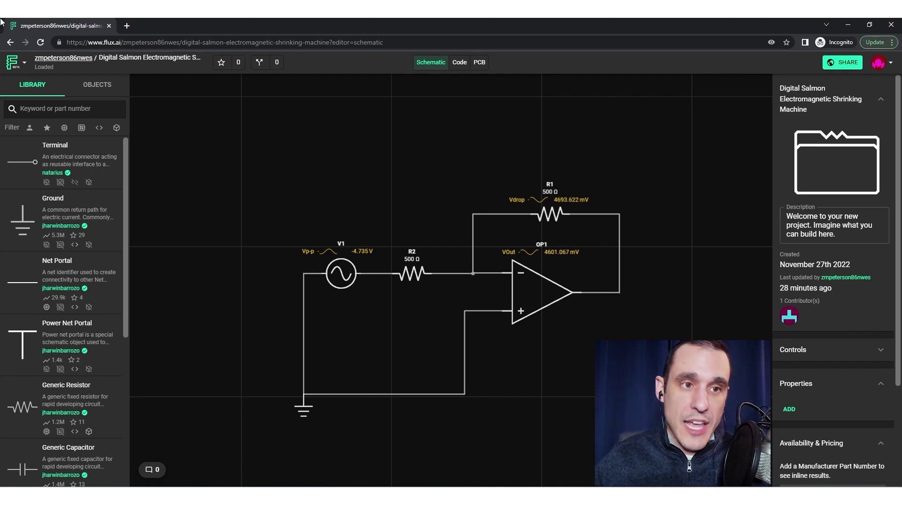
click(13, 64)
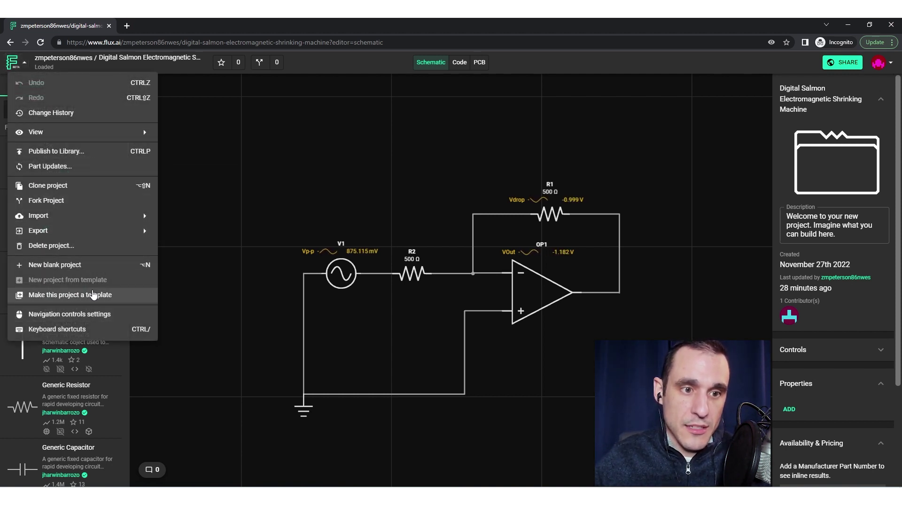
click(94, 296)
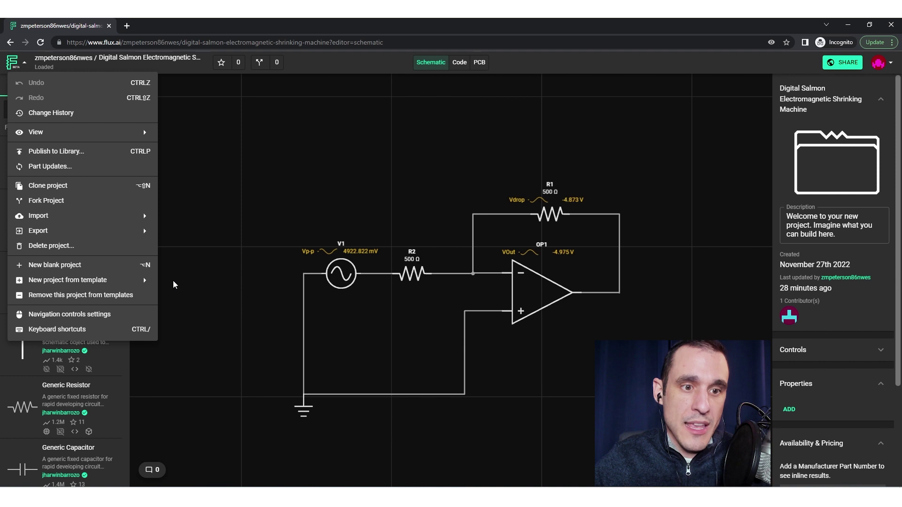
mouse_move(140, 285)
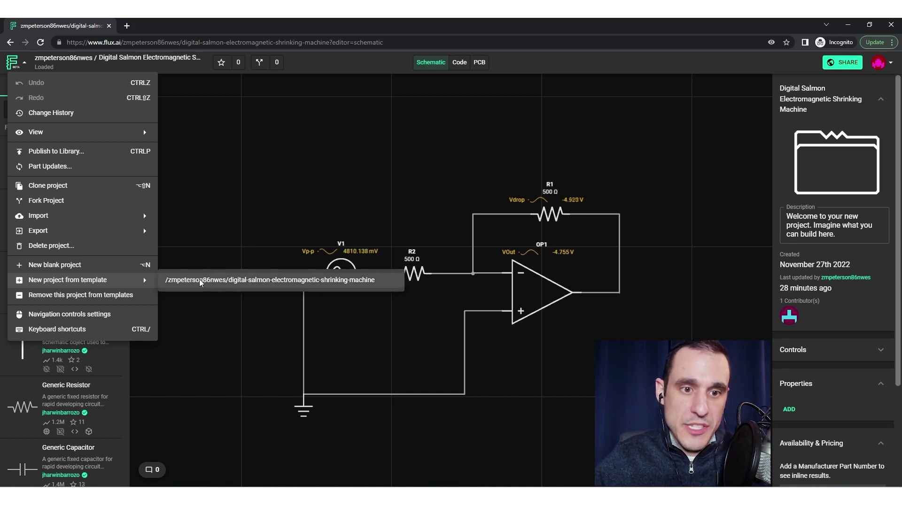
click(200, 281)
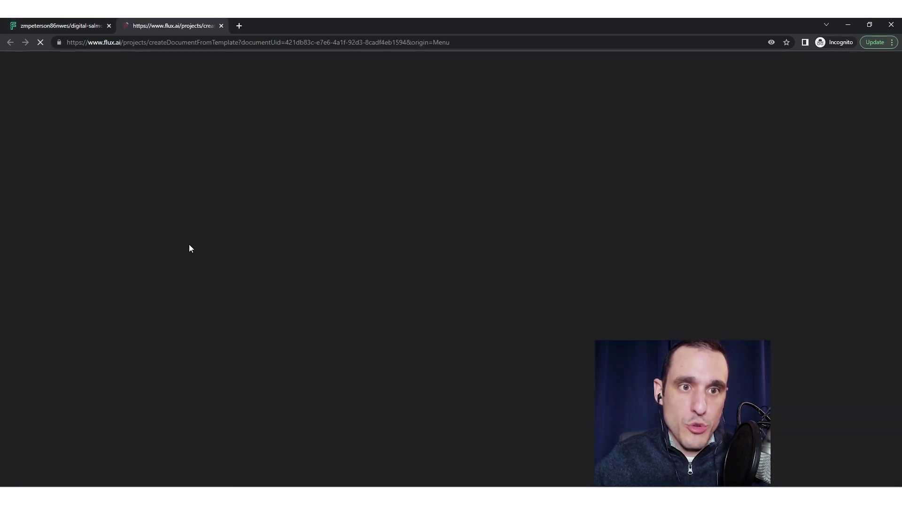
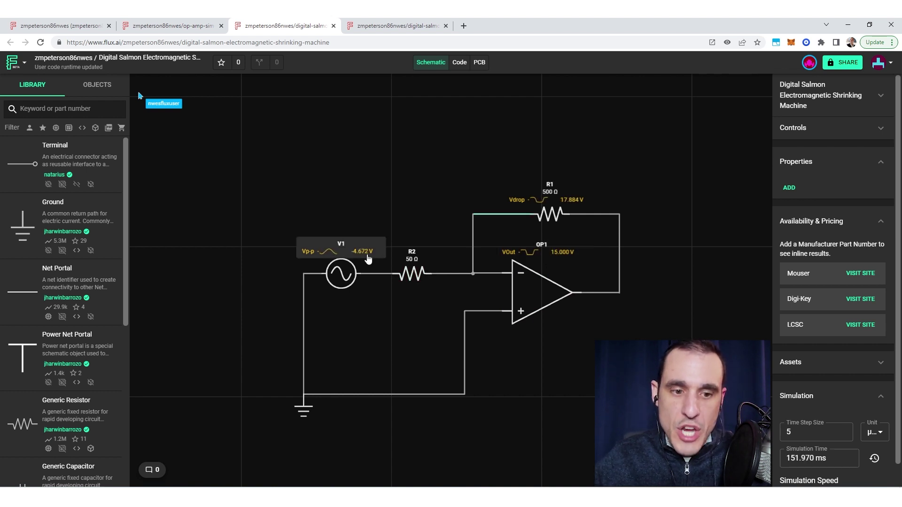
Step: Reload both the original op-amp project and the project made from it in the incognito window, and compare resistor R2's value
key(alt+Tab)
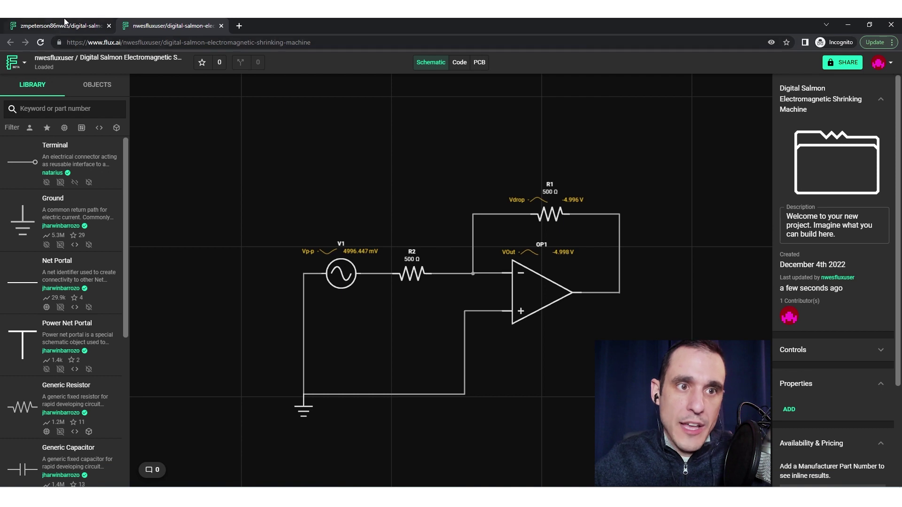
click(65, 22)
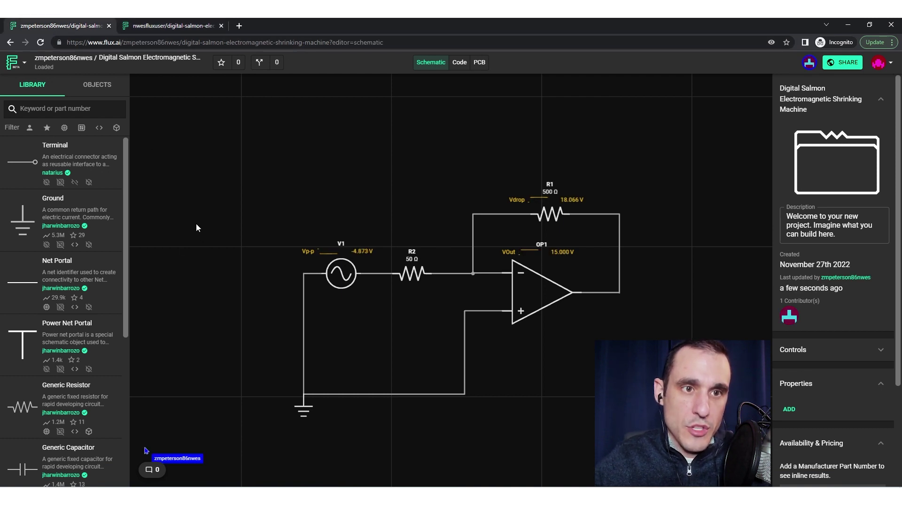
click(40, 42)
click(147, 19)
click(41, 42)
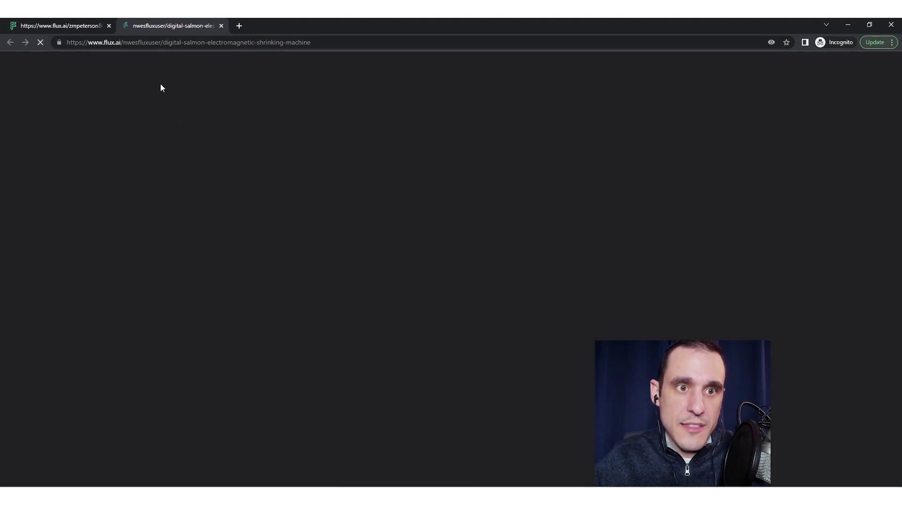
click(43, 21)
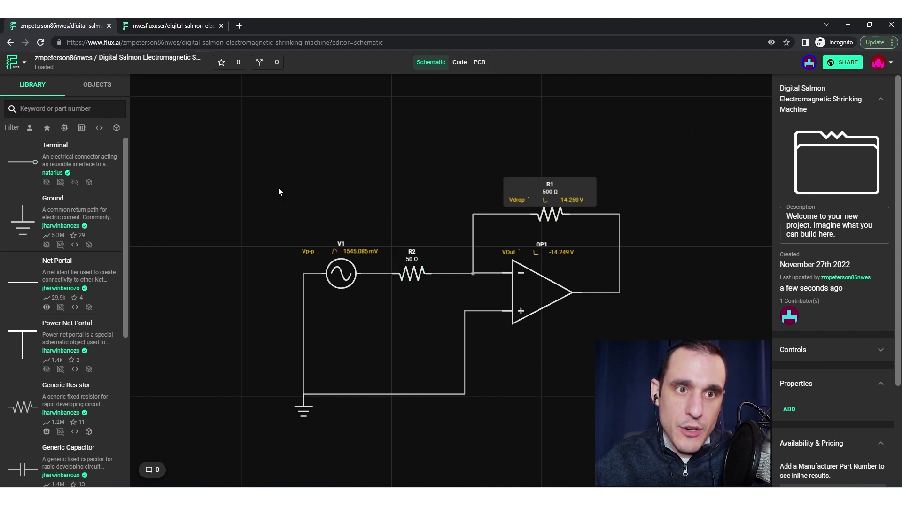
click(168, 24)
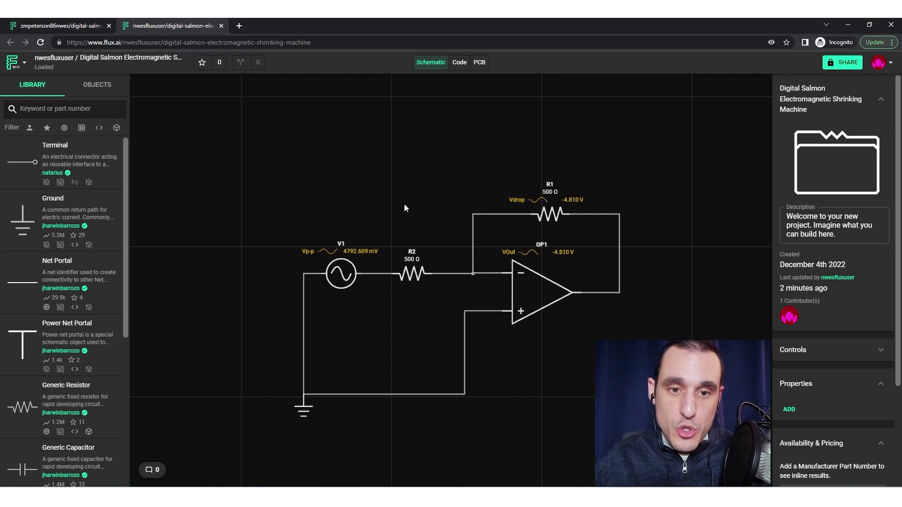
Step: Open the change history of the project that was created from the template
click(24, 68)
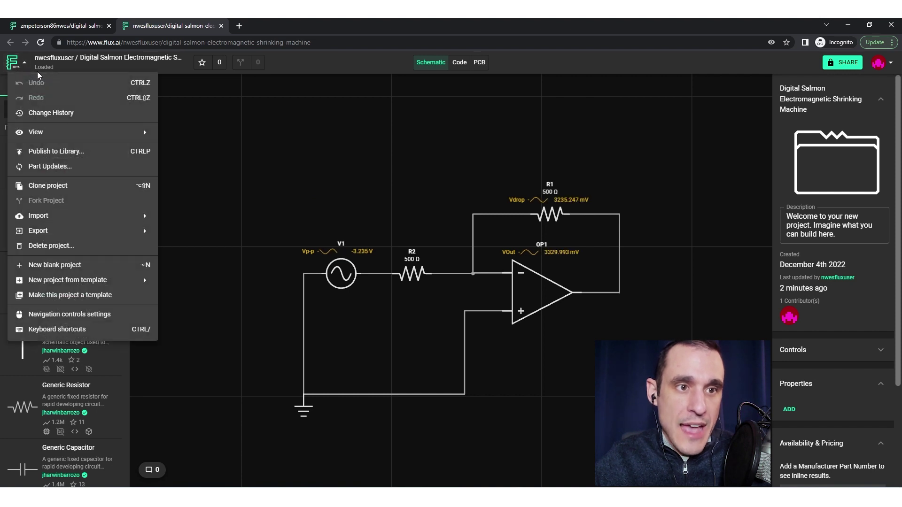
click(96, 116)
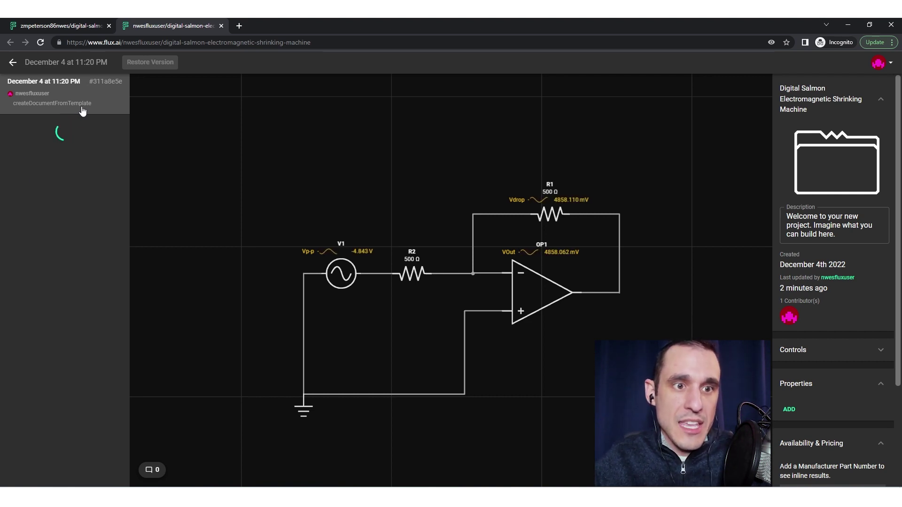
Step: Return to the original op-amp project and check which templates it offers for starting a new project
click(56, 28)
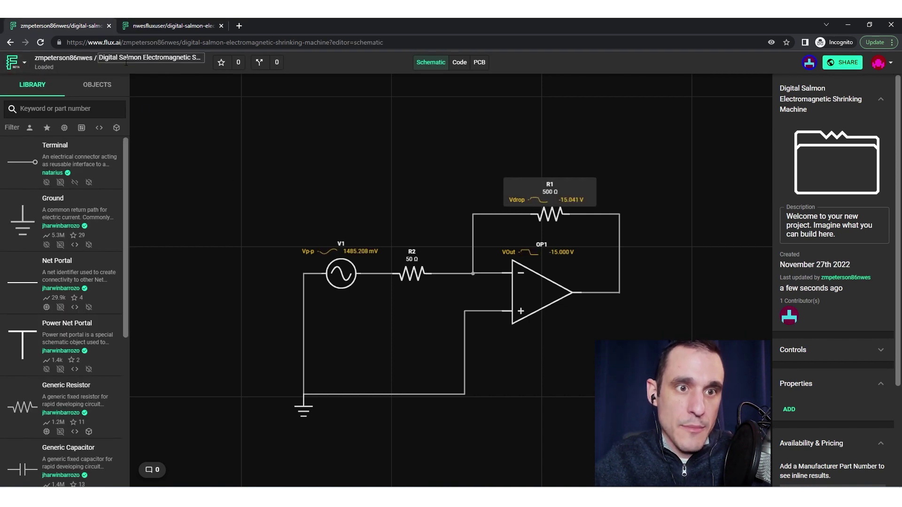
click(20, 65)
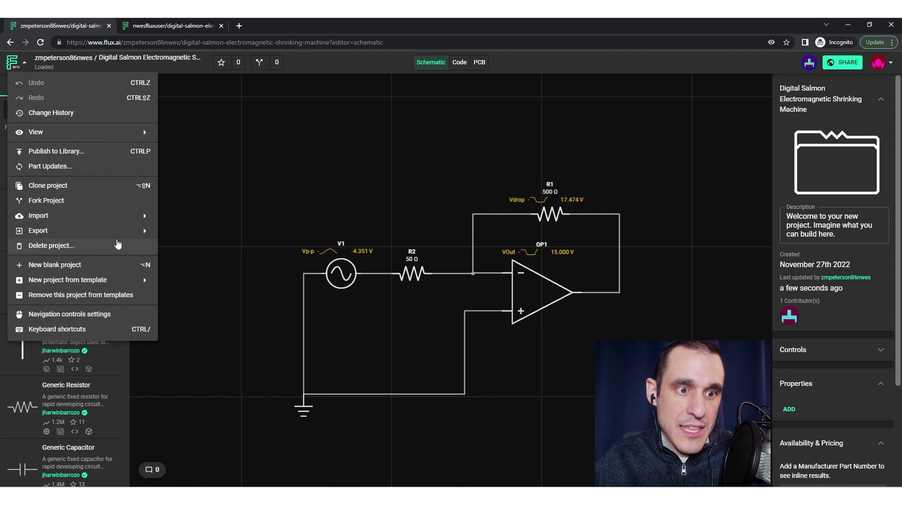
mouse_move(85, 282)
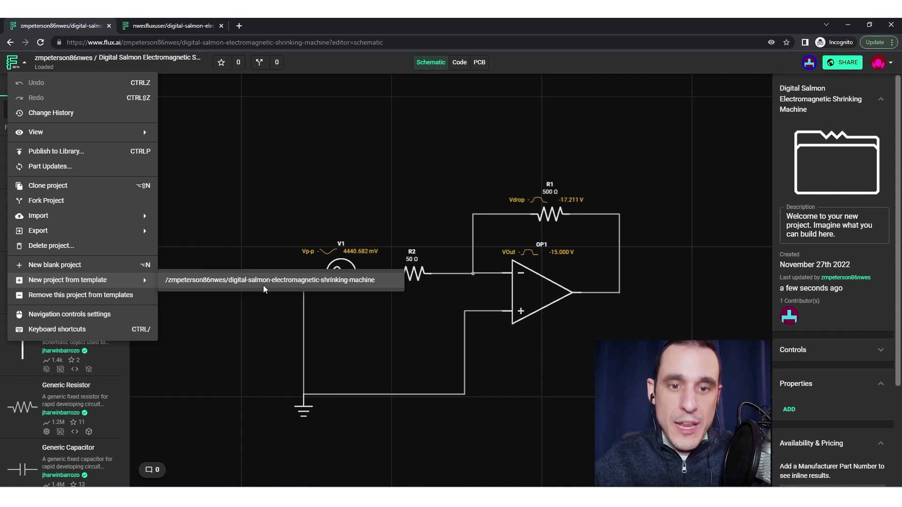
click(443, 210)
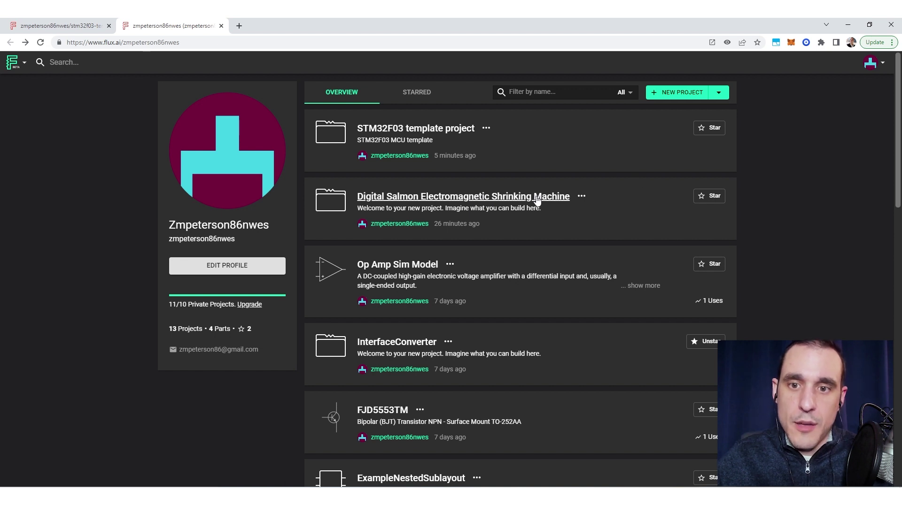
Step: Create a new project from the digital-salmon-electromagnetic-shrinking-machine template, starting from the profile page
click(718, 94)
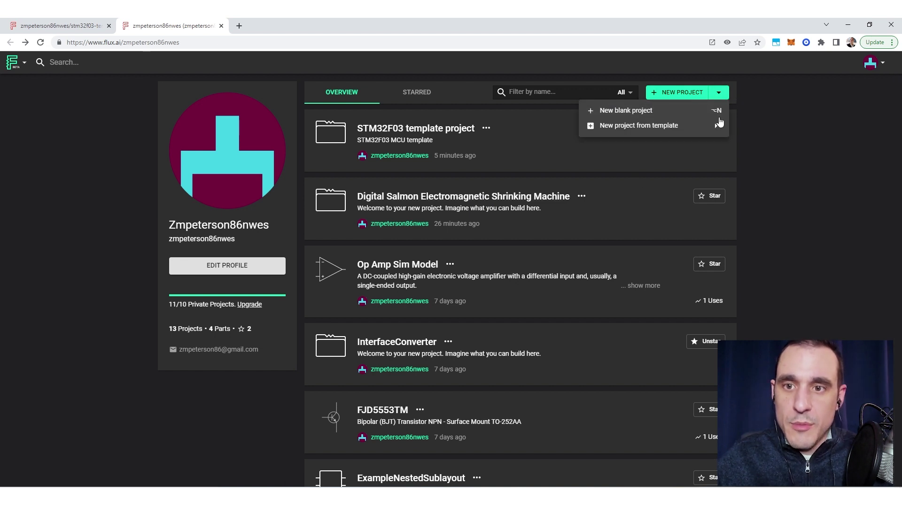
mouse_move(718, 127)
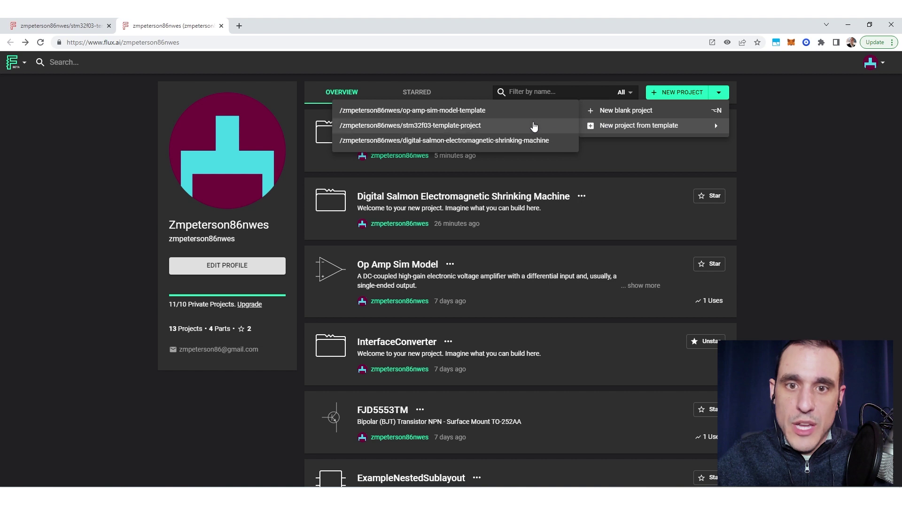
click(452, 140)
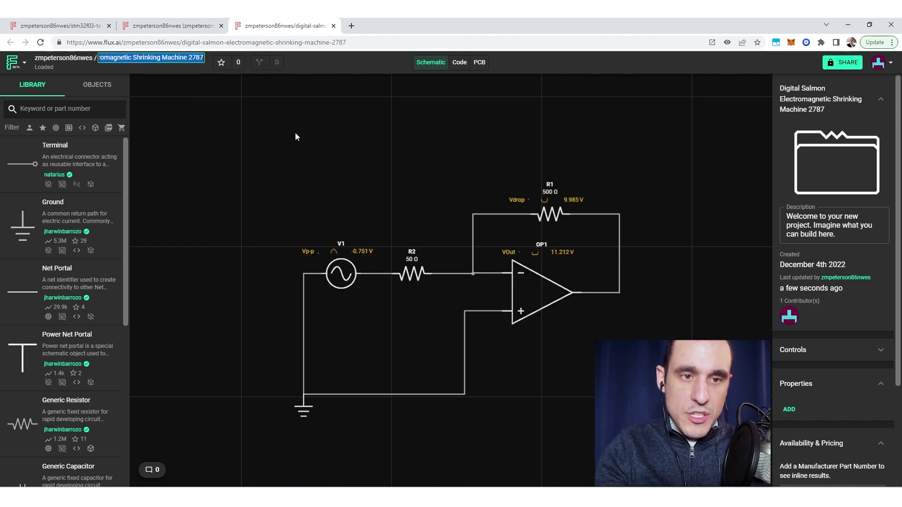
Step: Rename the new project as Op Amp Sim Test
text(Op Amp Sim Test)
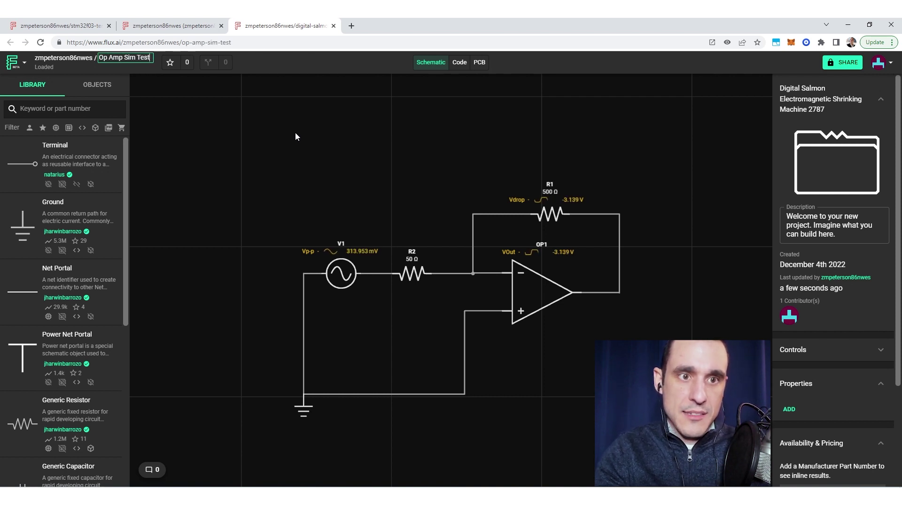
key(Return)
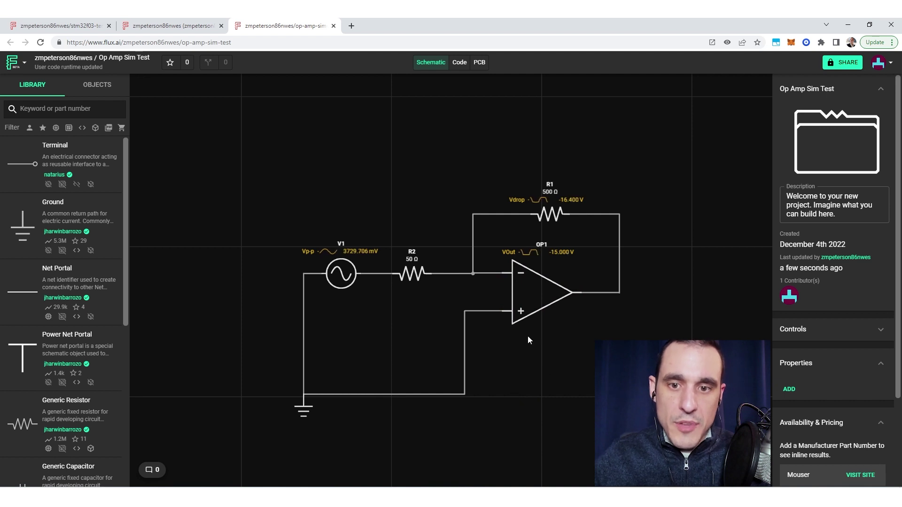
Step: Open op-amp OP1's source part, Op Amp Sim Model, from the schematic and look over its terminals
click(536, 295)
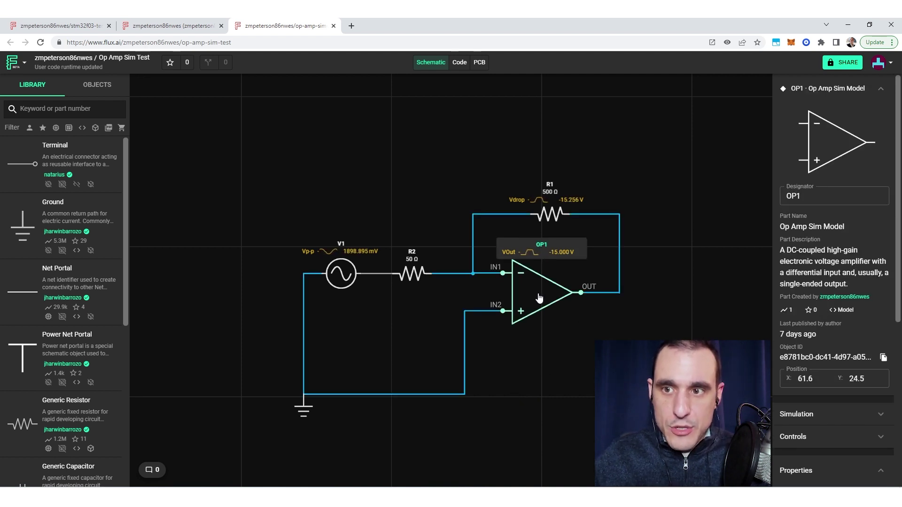
right_click(540, 298)
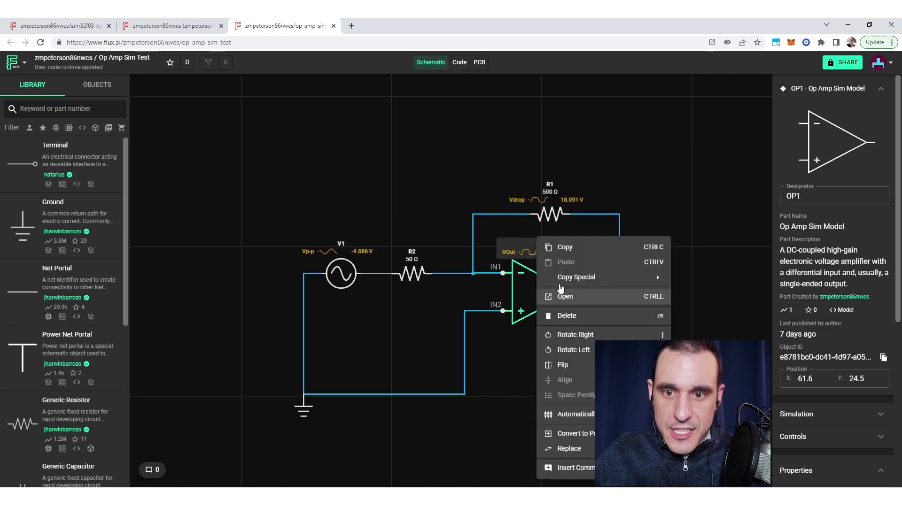
click(589, 300)
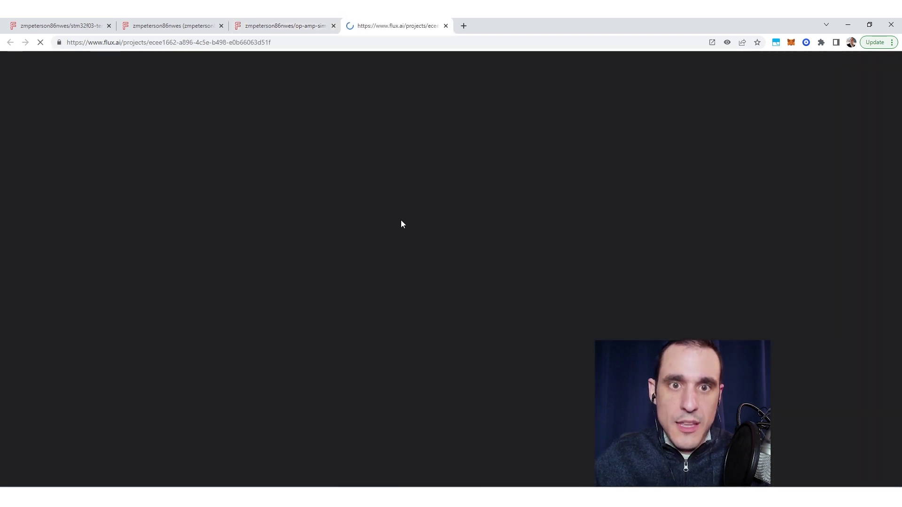
click(185, 27)
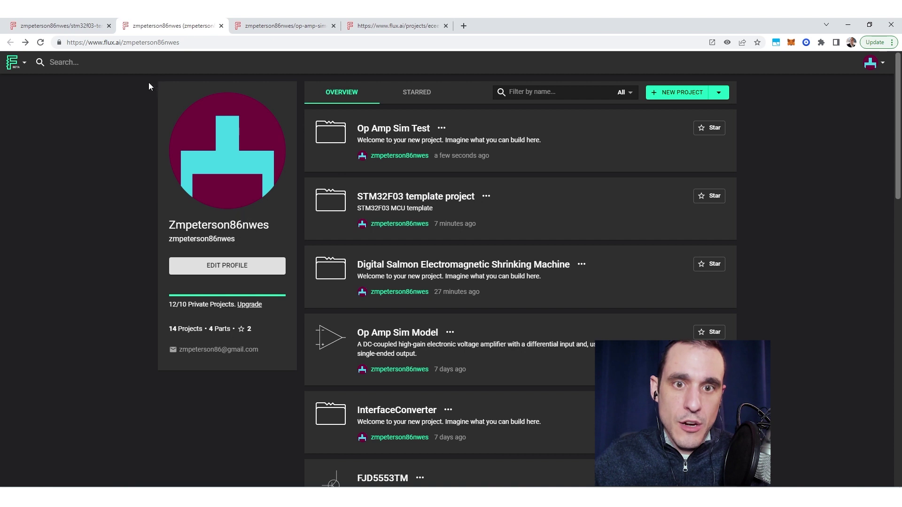
click(294, 23)
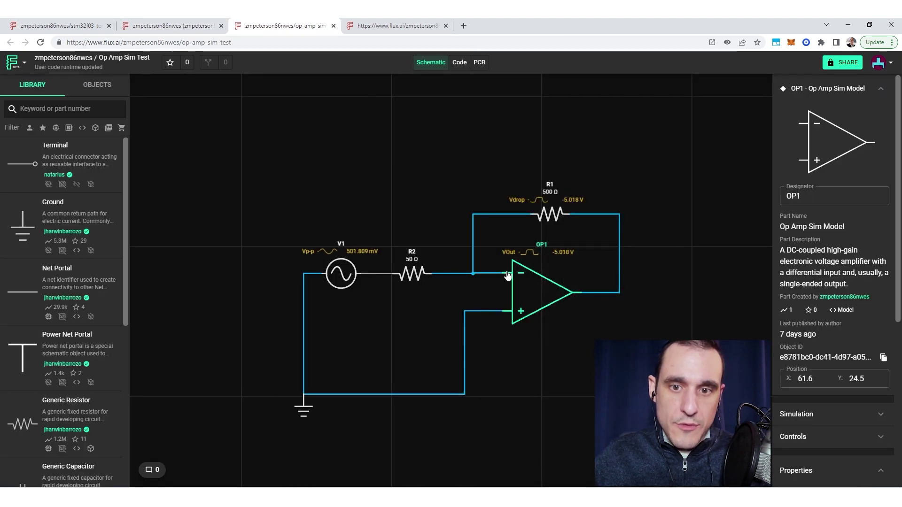
click(405, 26)
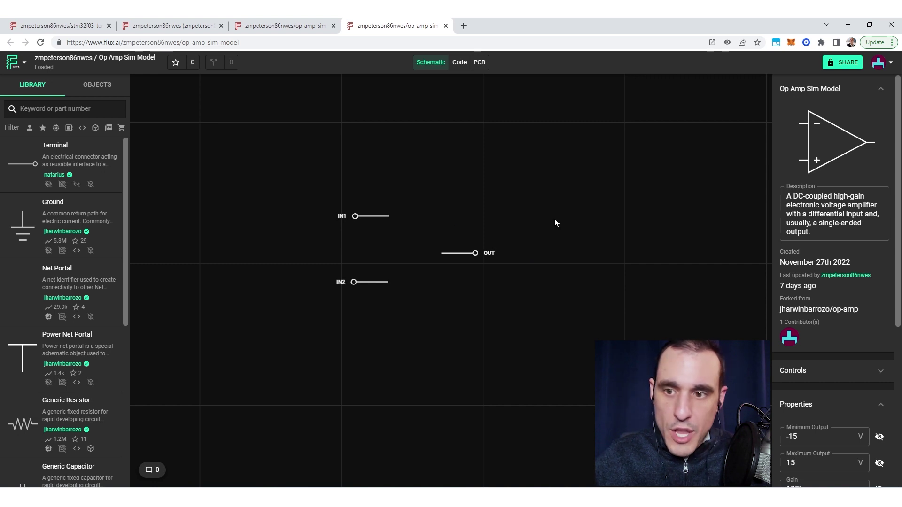
click(377, 287)
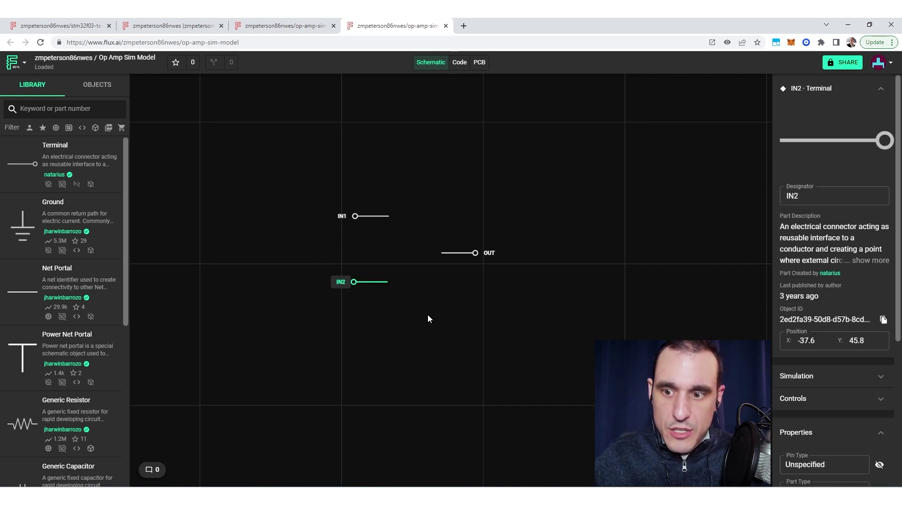
click(480, 202)
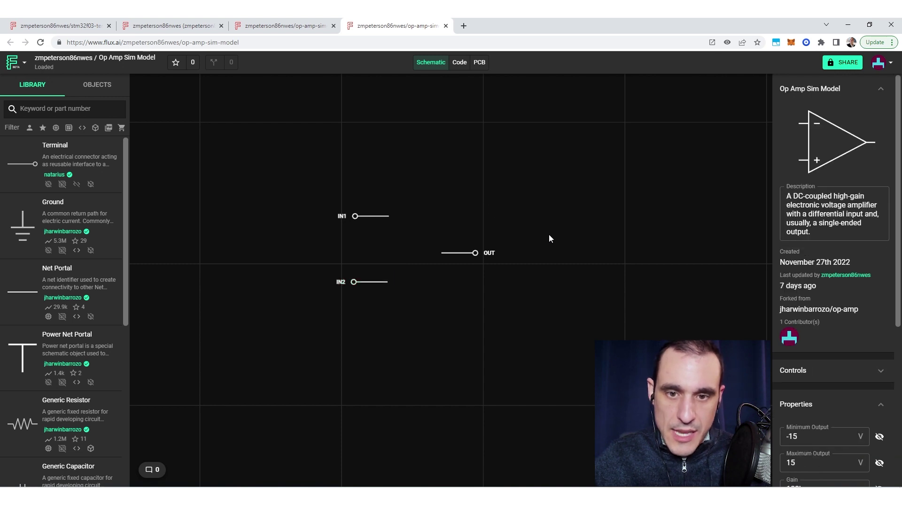
Step: Set the op-amp model's minimum output to -12 V and its maximum output to 12 V
scroll(860, 293, down, 5)
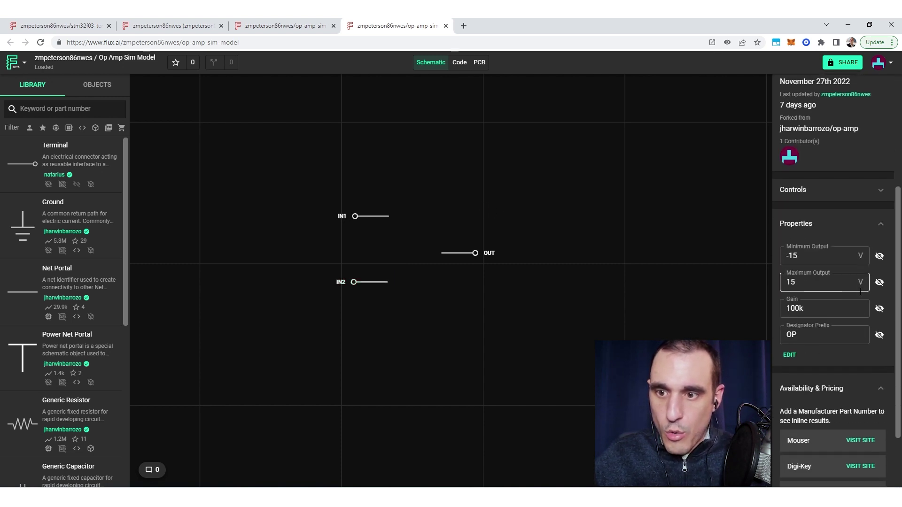
click(817, 202)
double_click(817, 202)
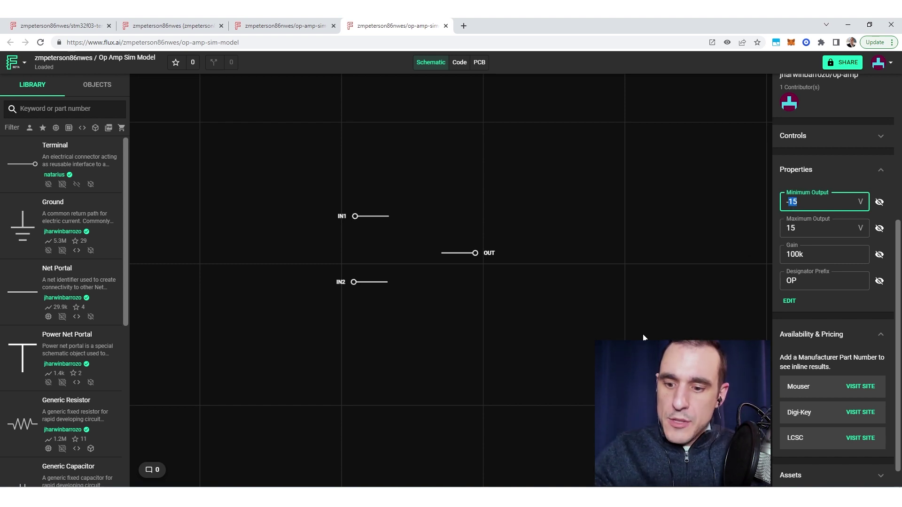
text(12)
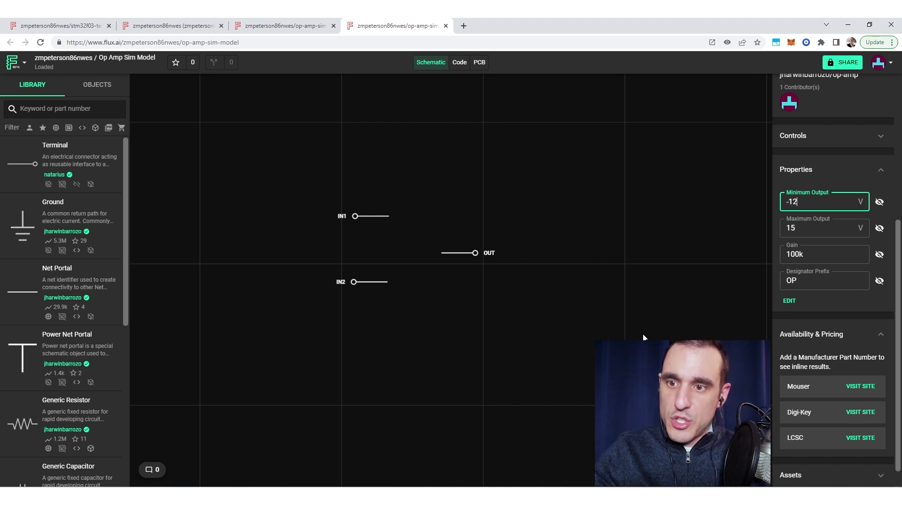
key(Tab)
text(12)
Step: Set the op-amp model's gain to 50k
click(799, 255)
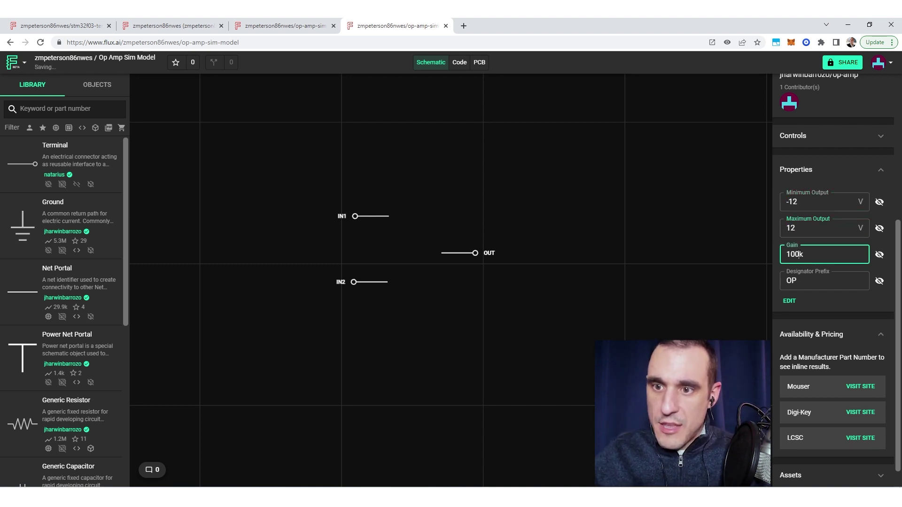
key(BackSpace)
key(BackSpace)
text(5)
scroll(774, 261, up, 1)
click(662, 267)
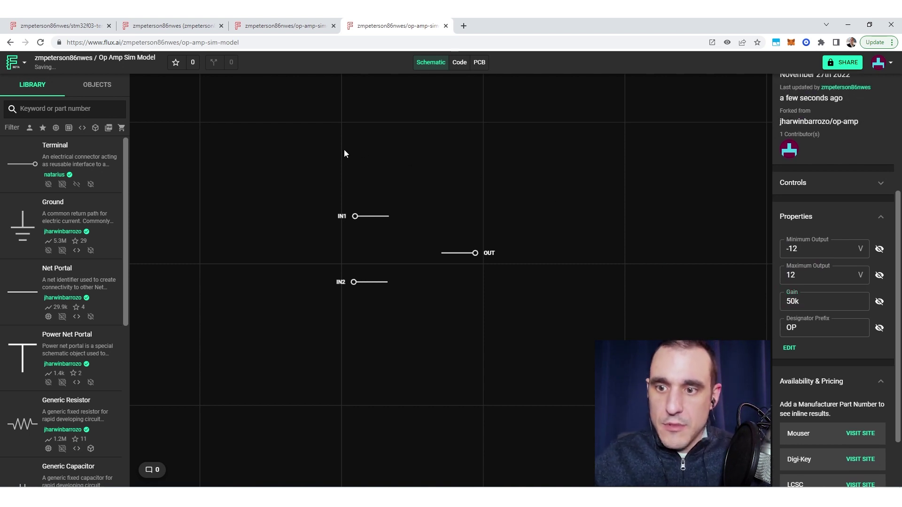
Step: Publish the op-amp model's changes with the note "Changed gain, rail voltages"
click(21, 69)
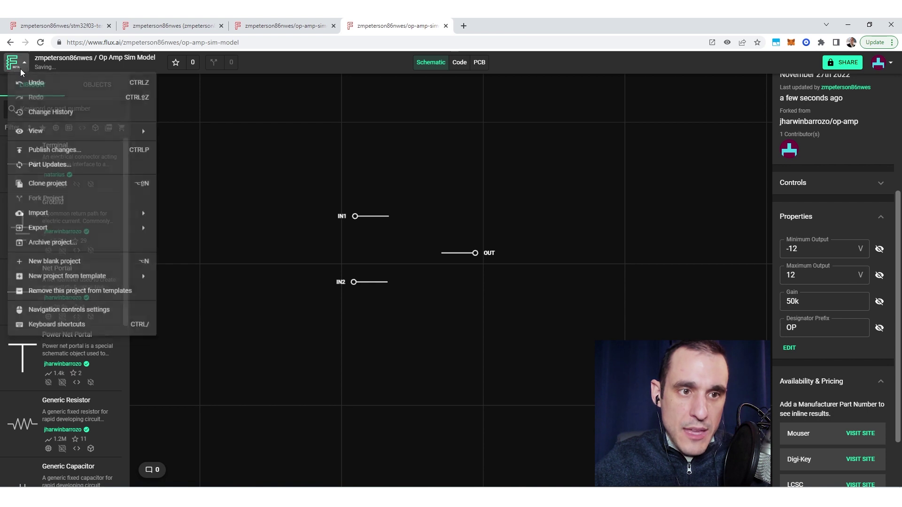
click(85, 152)
click(450, 342)
text(Changed gain,)
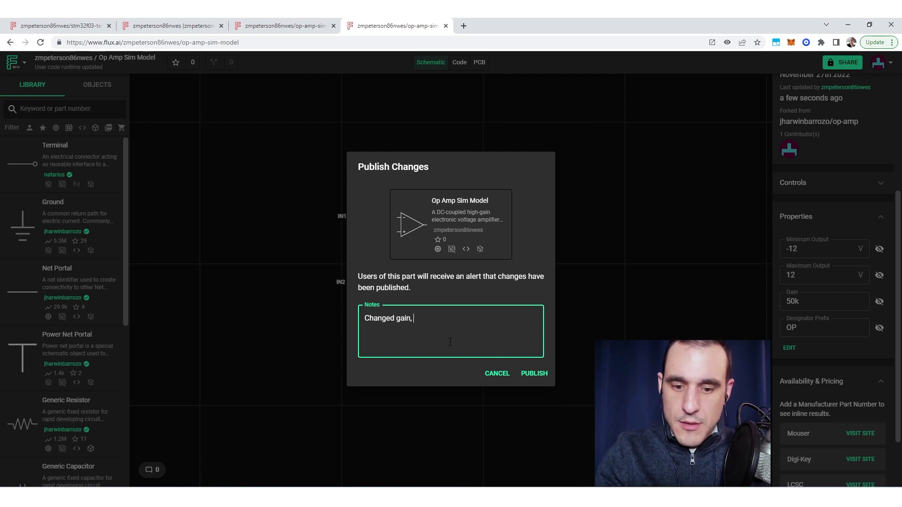
text(rail voltage)
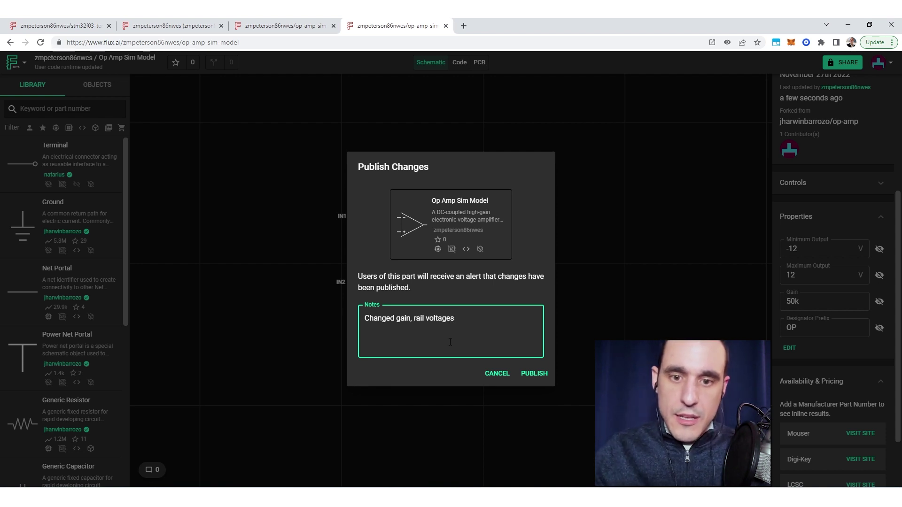
click(537, 373)
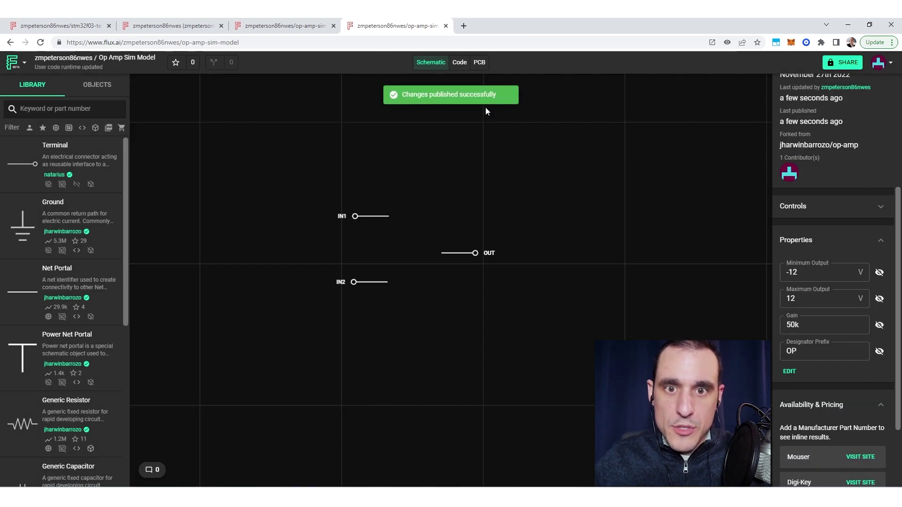
Step: Return to the Op Amp Sim Test project and review its available part updates against the edited op-amp model
click(303, 29)
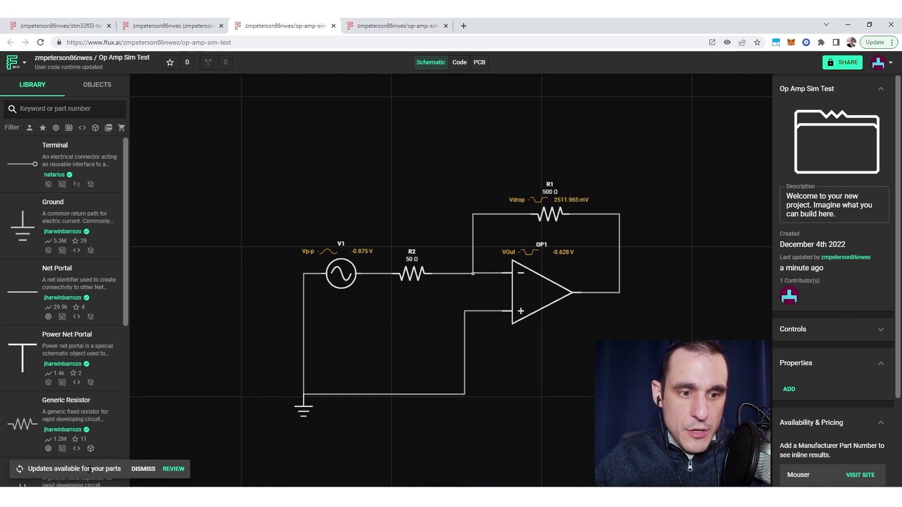
drag(28, 469, 121, 469)
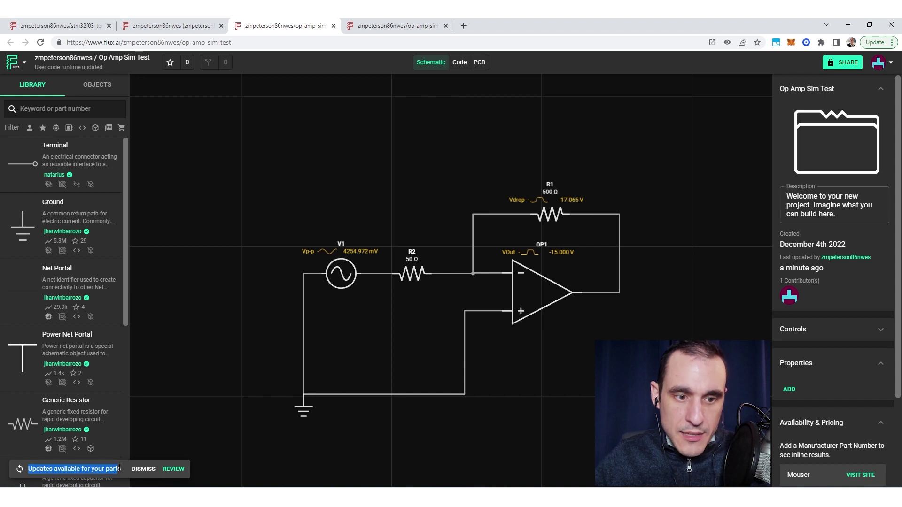
click(174, 470)
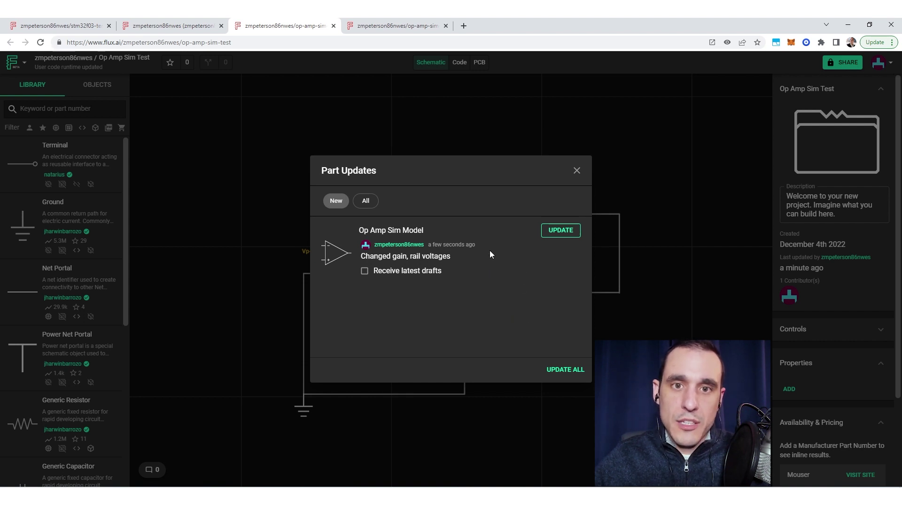
click(421, 26)
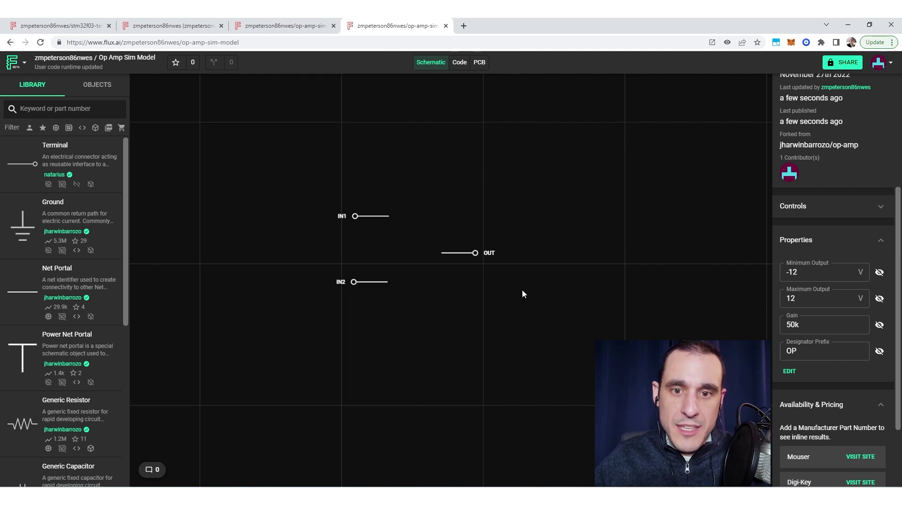
click(251, 26)
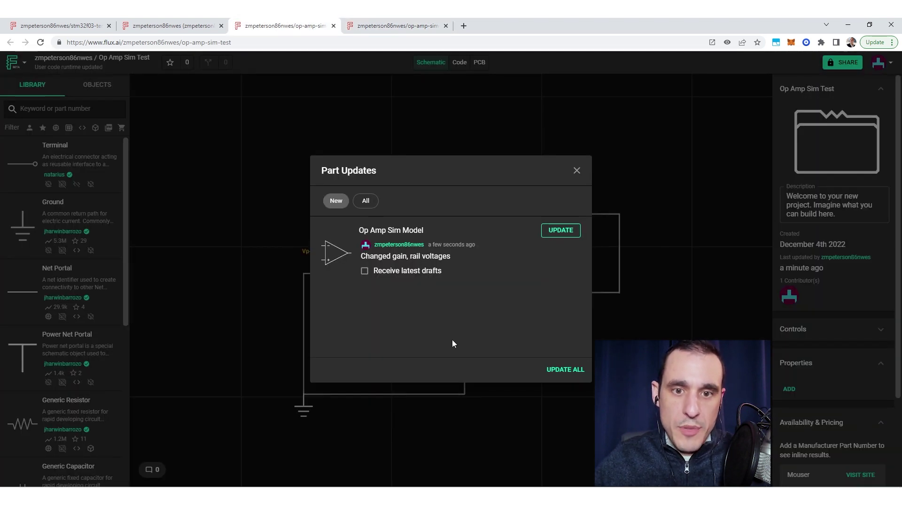